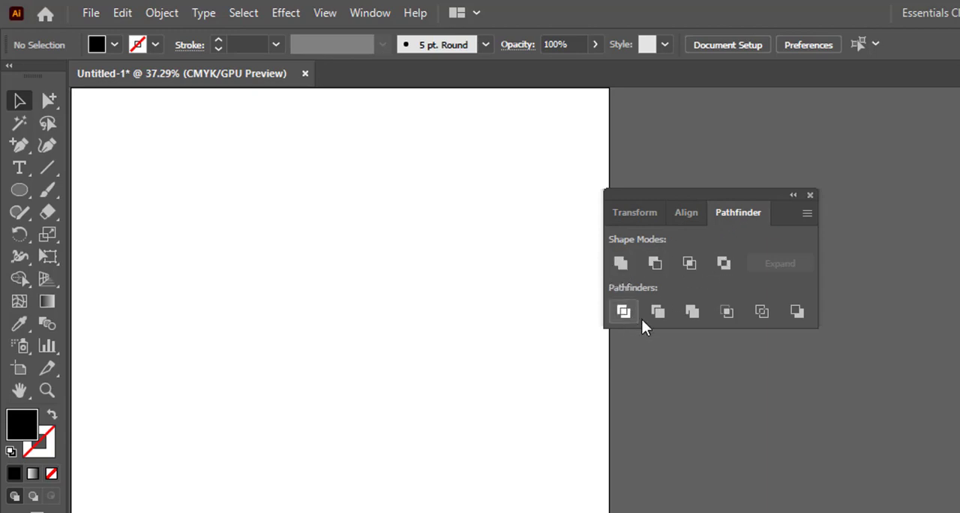
left_click(19, 279)
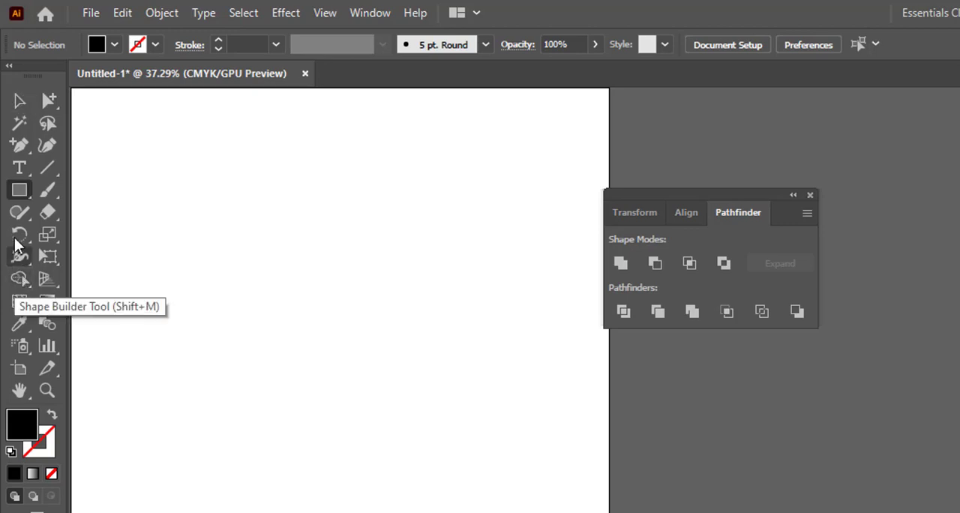
left_click(19, 191)
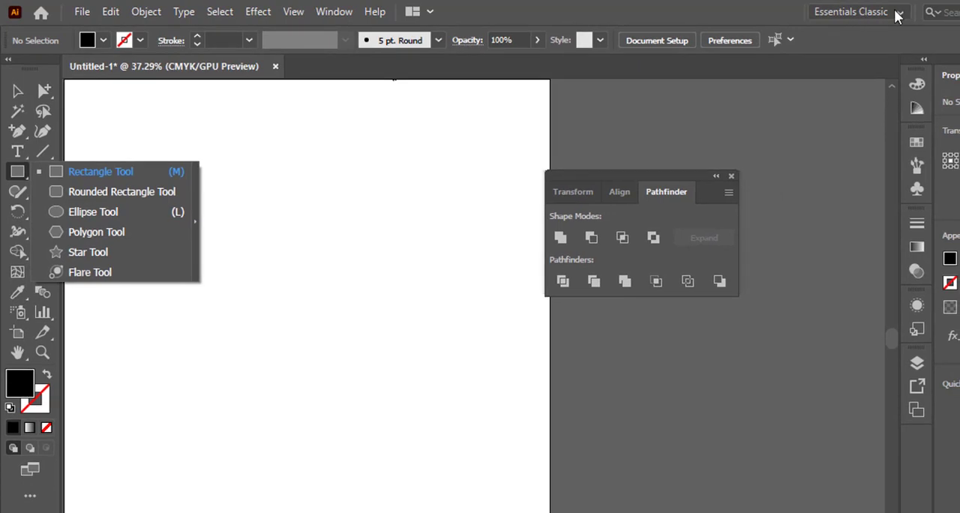
left_click(898, 16)
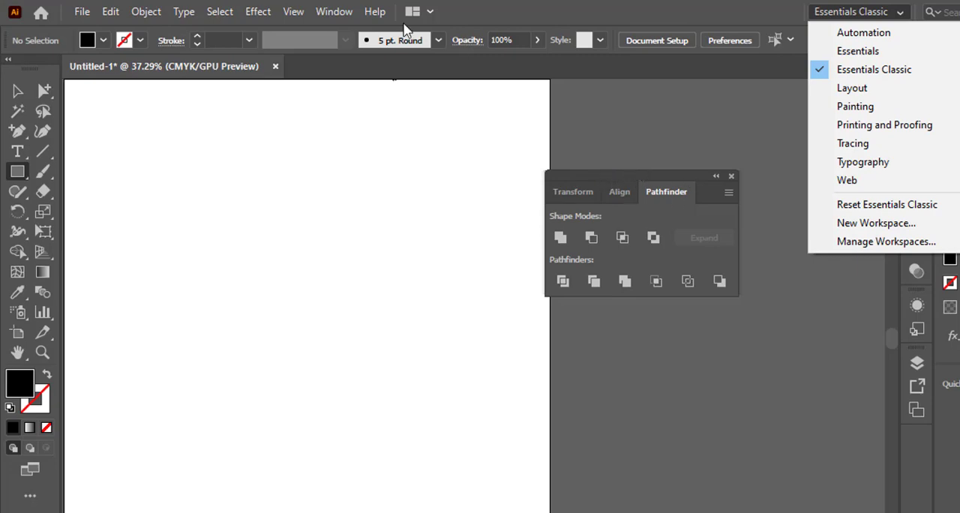
left_click(333, 12)
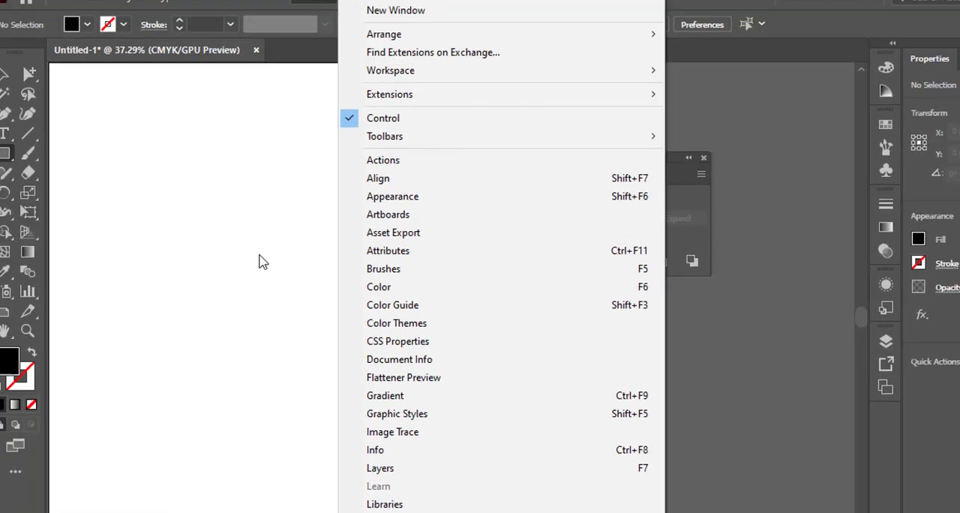
left_click(349, 237)
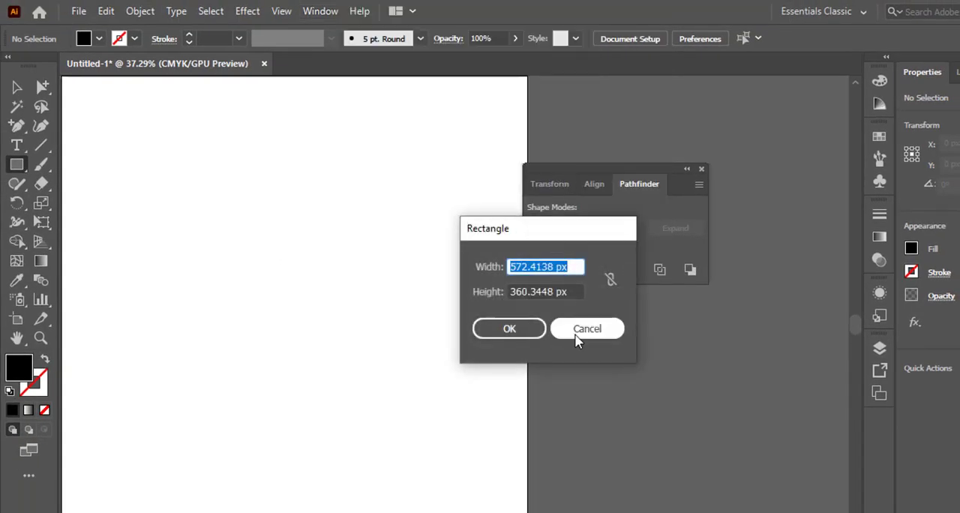
left_click(574, 329)
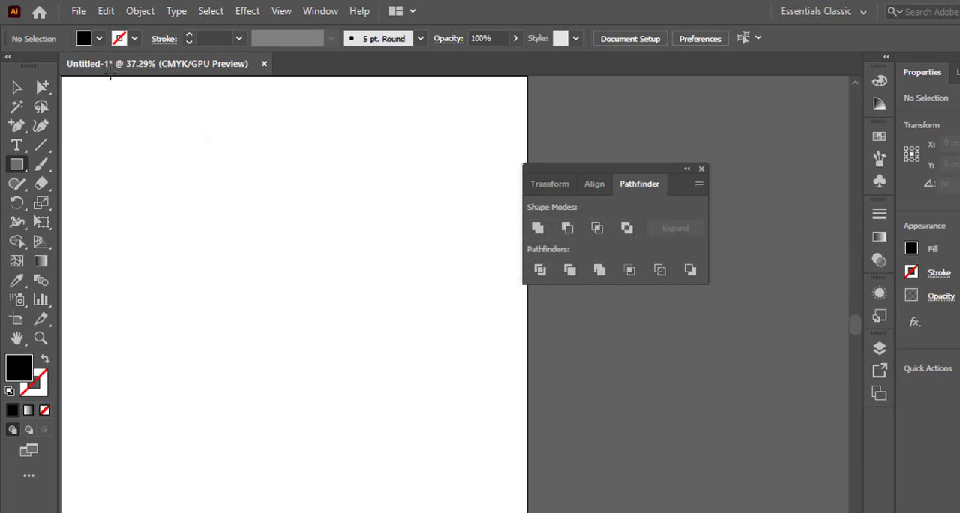
left_click(84, 38)
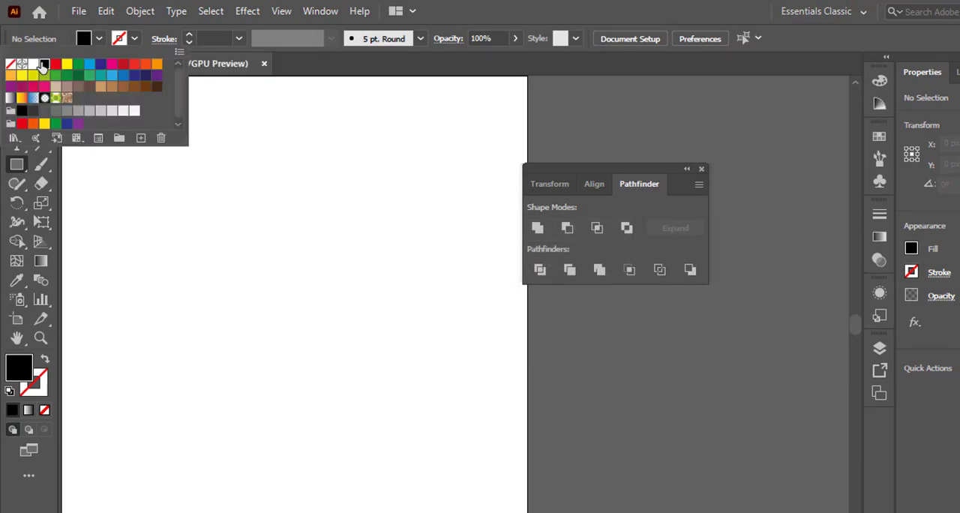
left_click(136, 42)
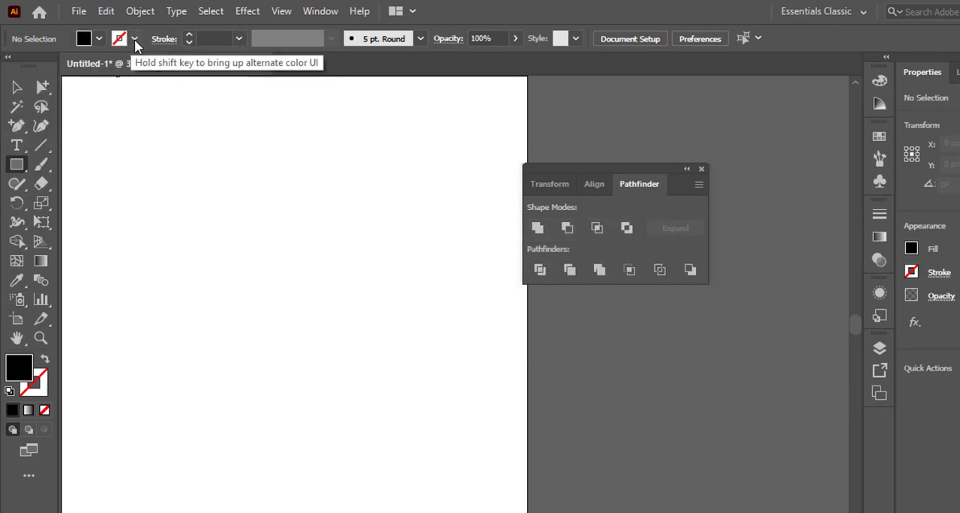
left_click(136, 42)
left_click(135, 39)
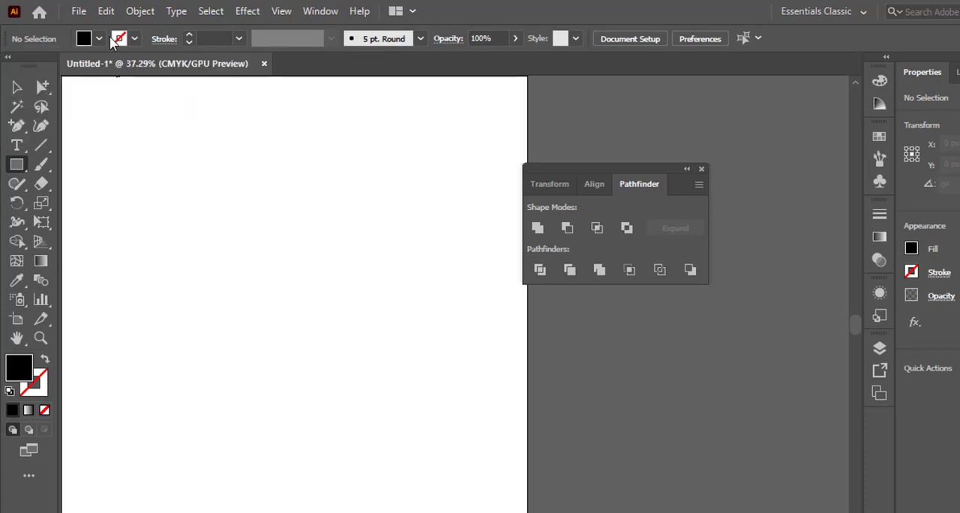
- Draw a black circle about 197 px in diameter with the Ellipse tool on the artboard's upper-left area
left_click(18, 166)
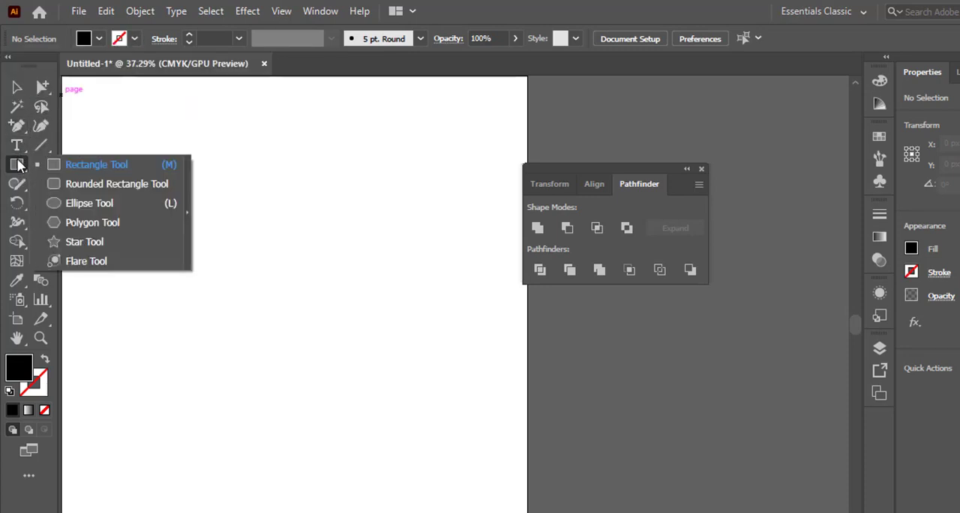
left_click(83, 204)
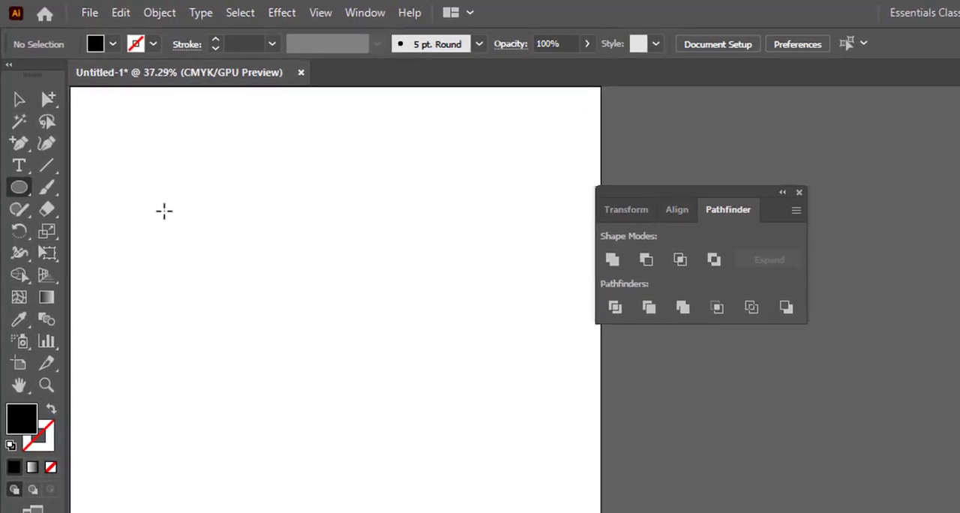
left_click_drag(142, 185, 176, 225)
left_click_drag(201, 256, 269, 316)
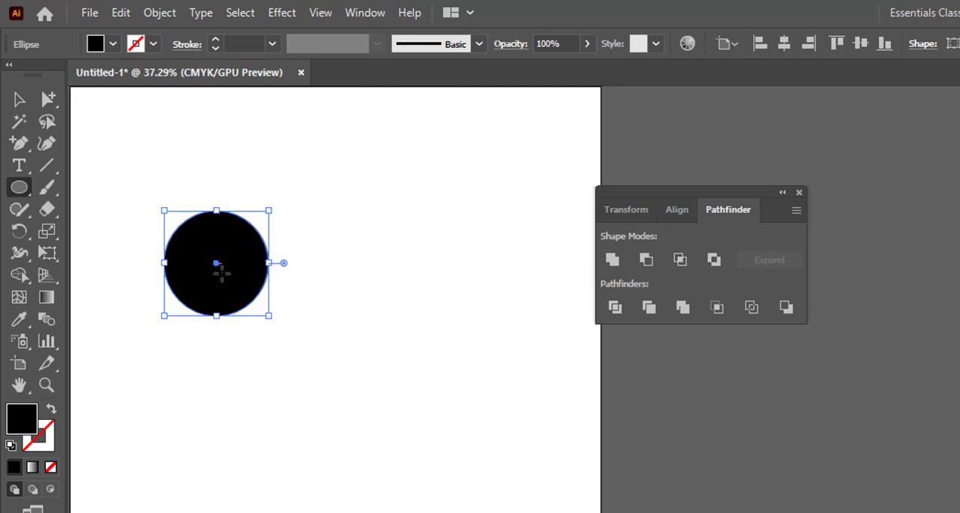
- Duplicate the black circle horizontally so the copy sits directly to the right of the original
key("v")
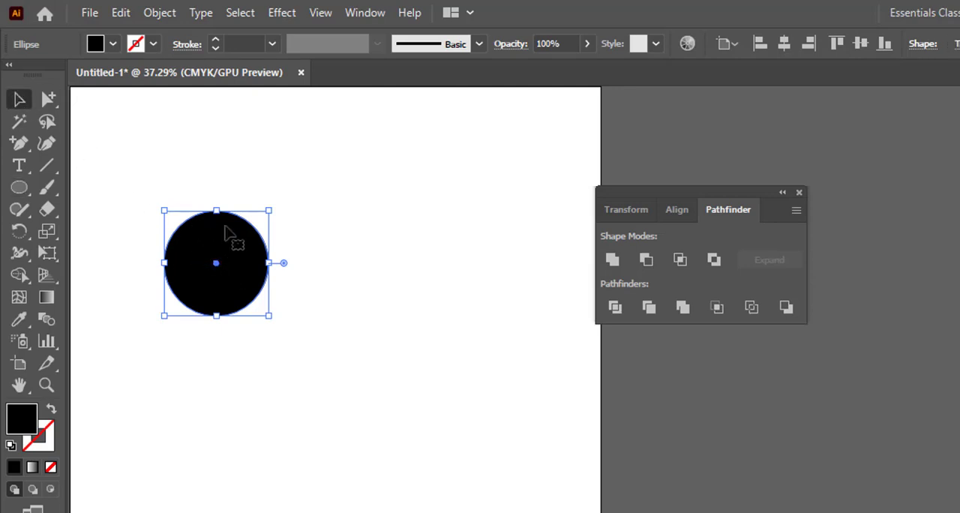
left_click(19, 99)
key("alt")
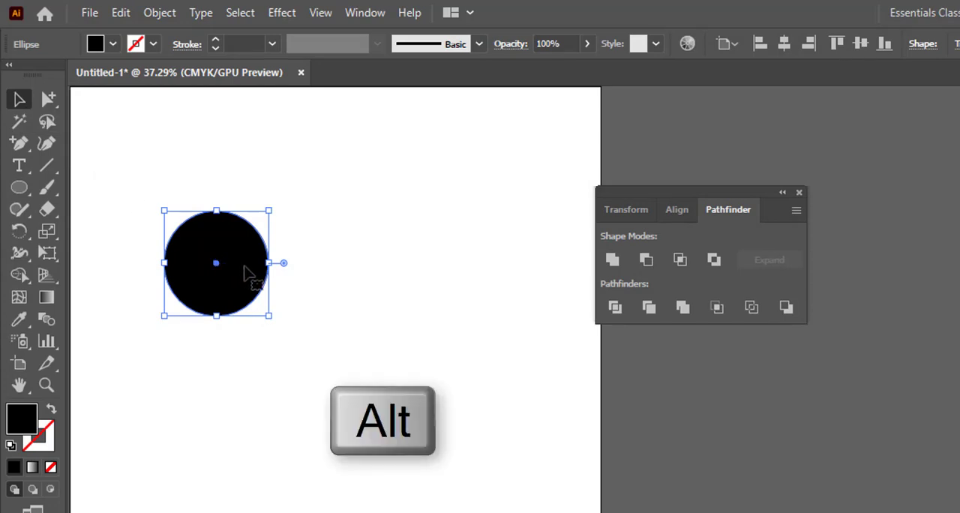
left_click_drag(249, 273, 350, 272)
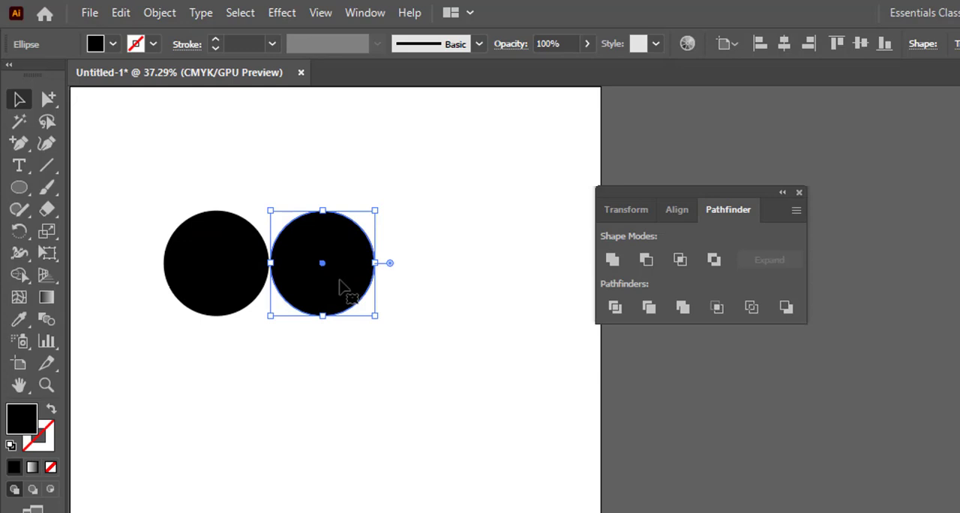
- Shift the copied circle slightly over the original and merge both circles with the Shape Builder tool
mouse_move(340, 283)
left_mouse_down()
mouse_move(325, 278)
mouse_move(330, 286)
left_mouse_up()
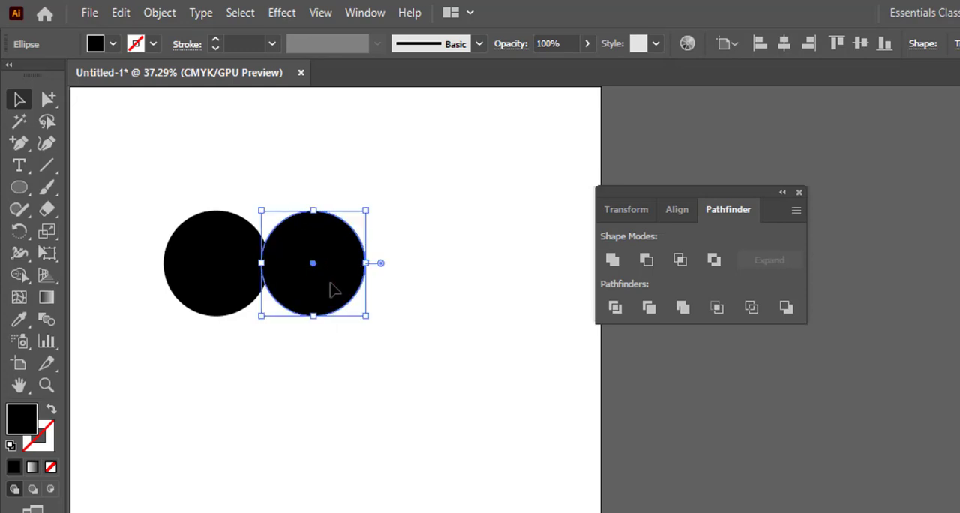
left_click(409, 304)
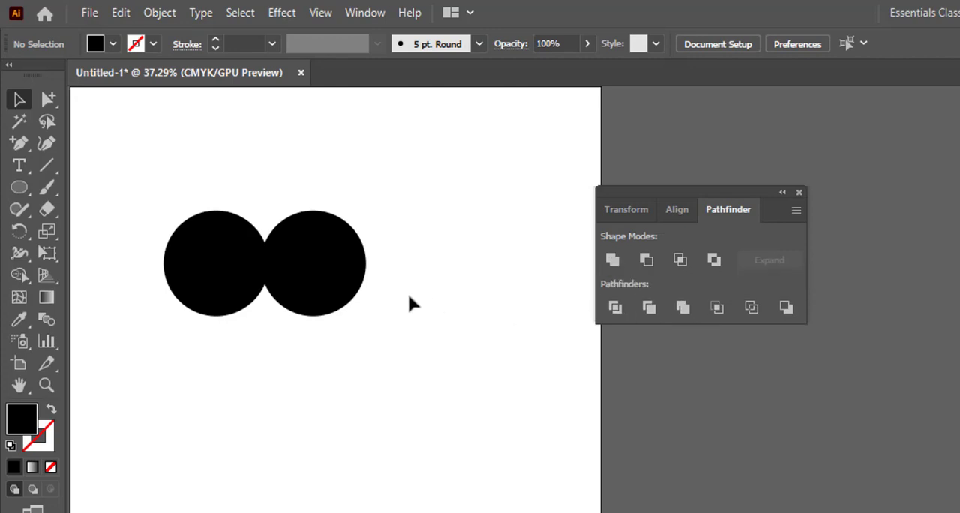
left_click_drag(393, 304, 164, 187)
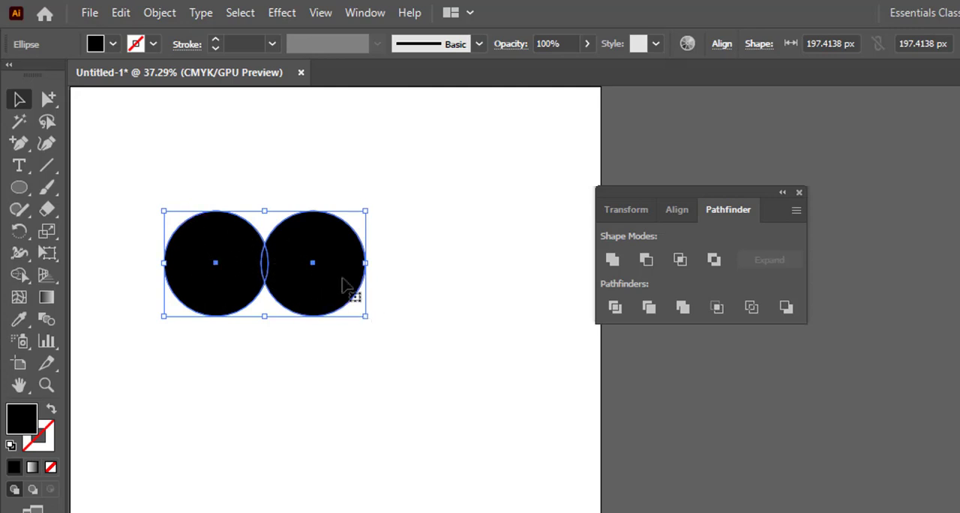
left_click(18, 276)
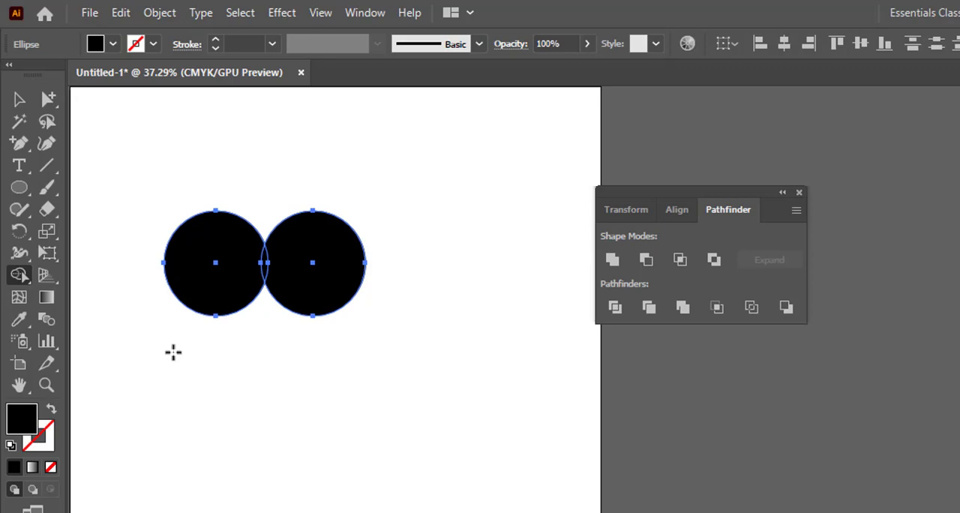
left_click_drag(173, 352, 358, 353)
left_click_drag(177, 357, 327, 357)
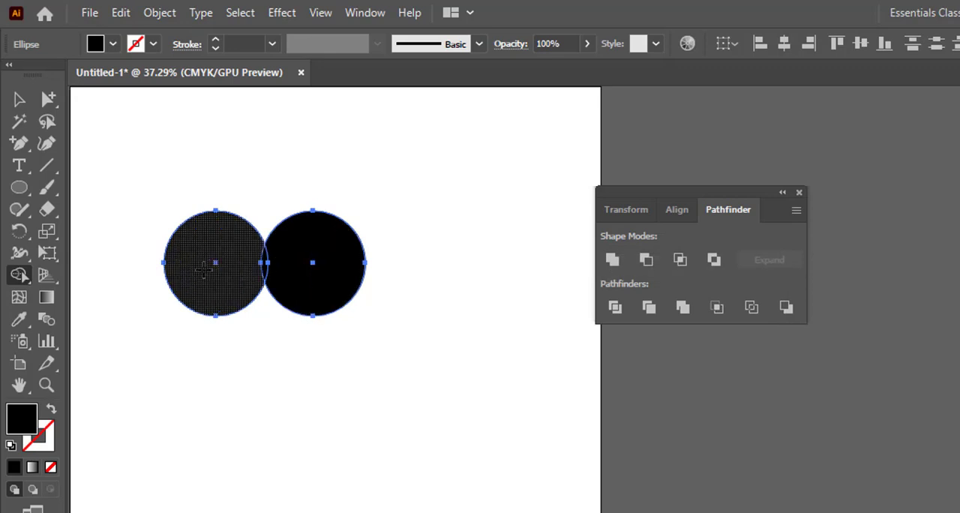
left_click_drag(200, 260, 330, 260)
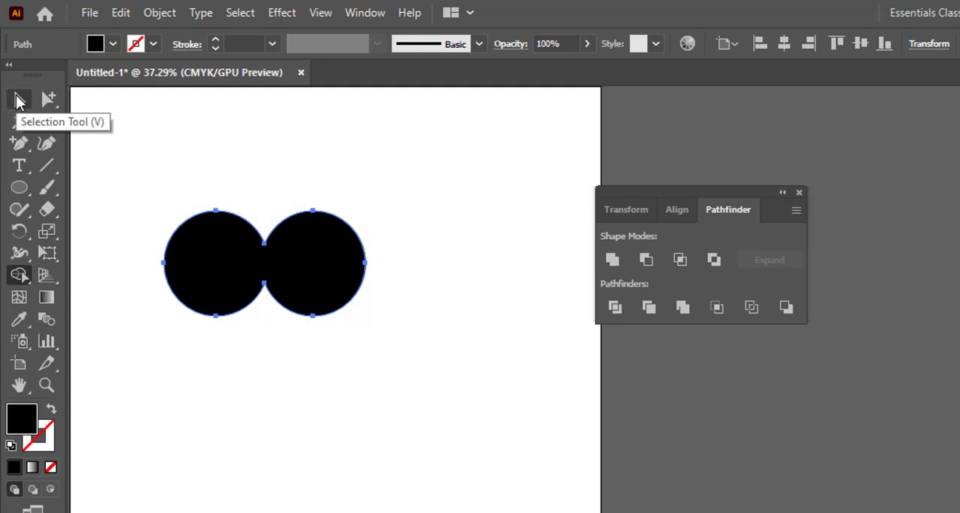
- Undo the merge of the two circles and the copied circle's shift
key("ctrl+z")
key("ctrl+z")
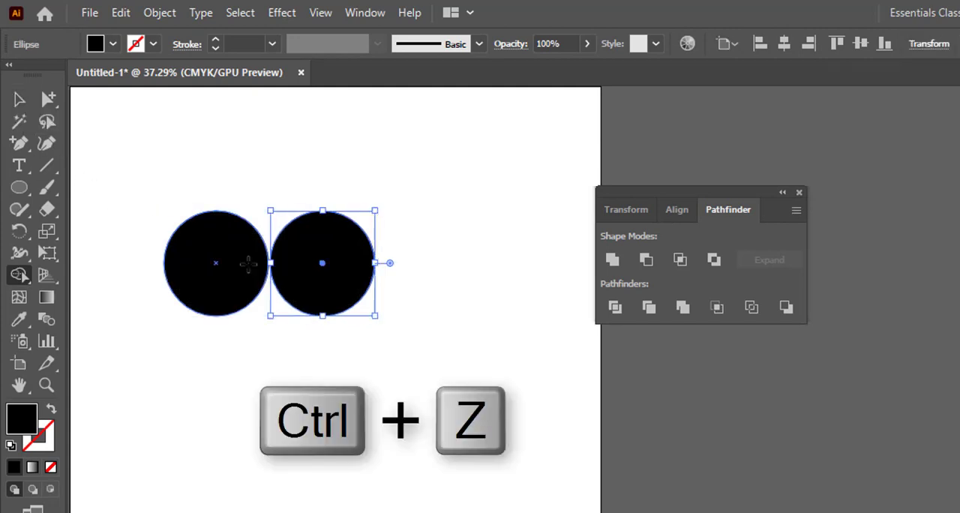
- Move the right circle so it overlaps the left one, and duplicate the overlapping pair below the original
left_click(20, 100)
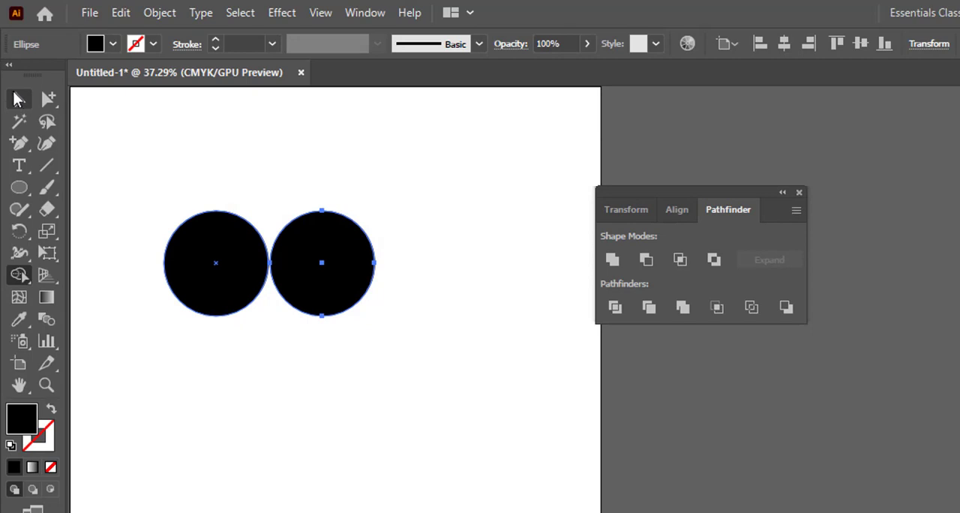
mouse_move(335, 294)
left_mouse_down()
mouse_move(301, 286)
mouse_move(318, 295)
left_mouse_up()
left_click_drag(402, 339, 165, 215)
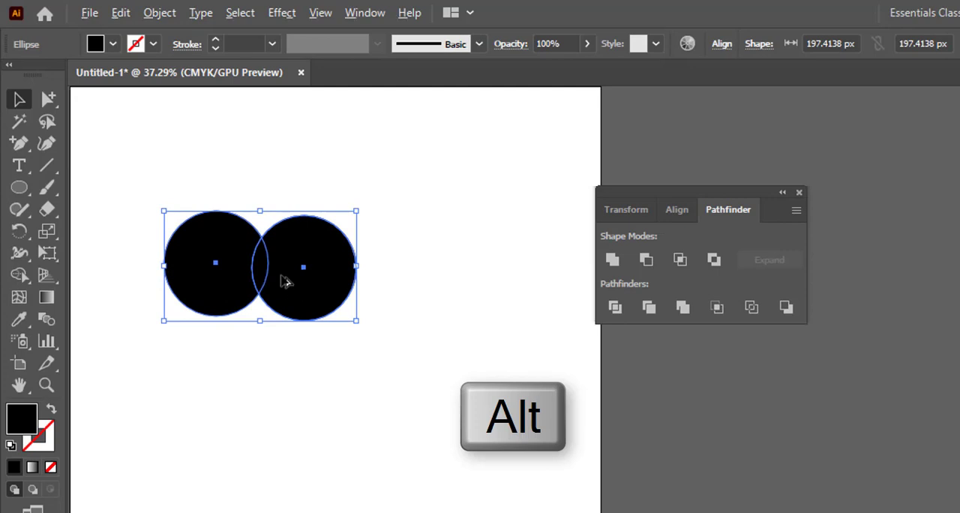
left_click_drag(282, 280, 275, 418)
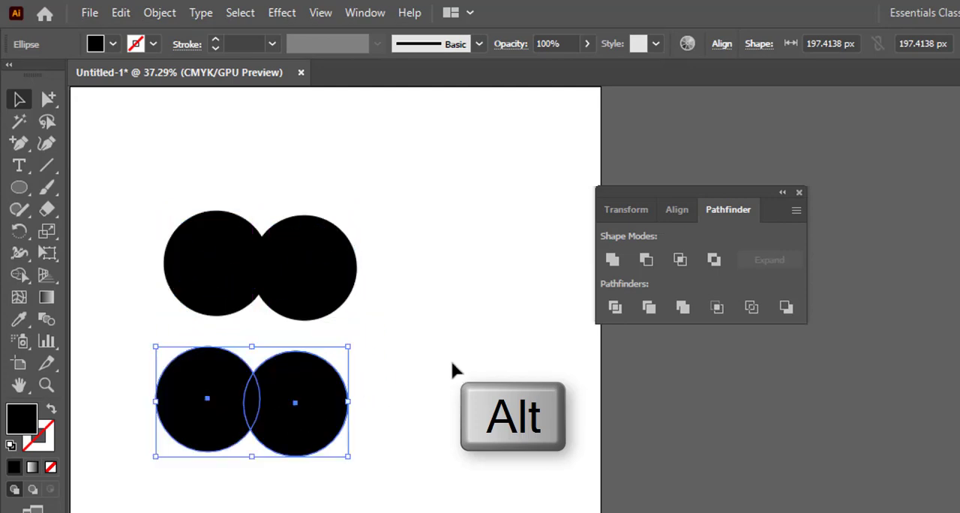
left_click(448, 358)
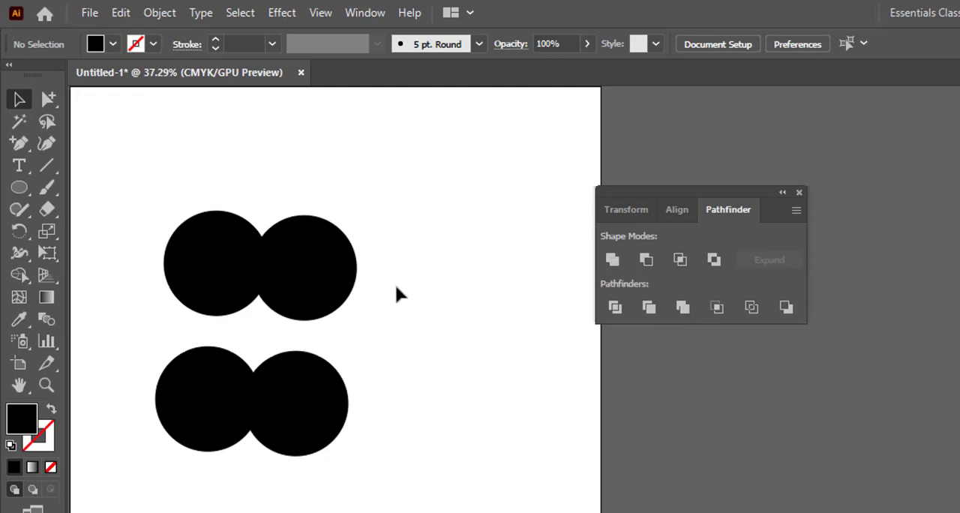
- Merge the upper pair of overlapping circles into one shape with the Shape Builder tool
left_click_drag(394, 283, 149, 216)
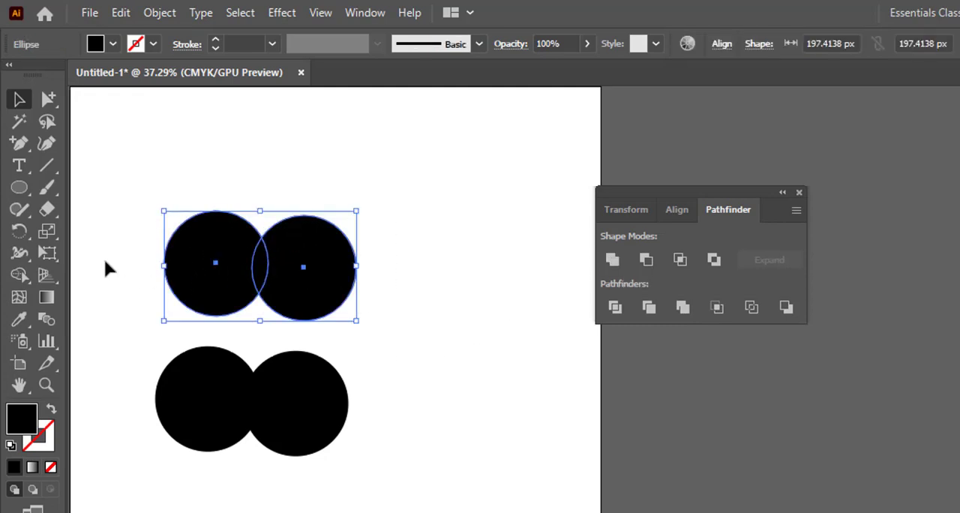
left_click(19, 274)
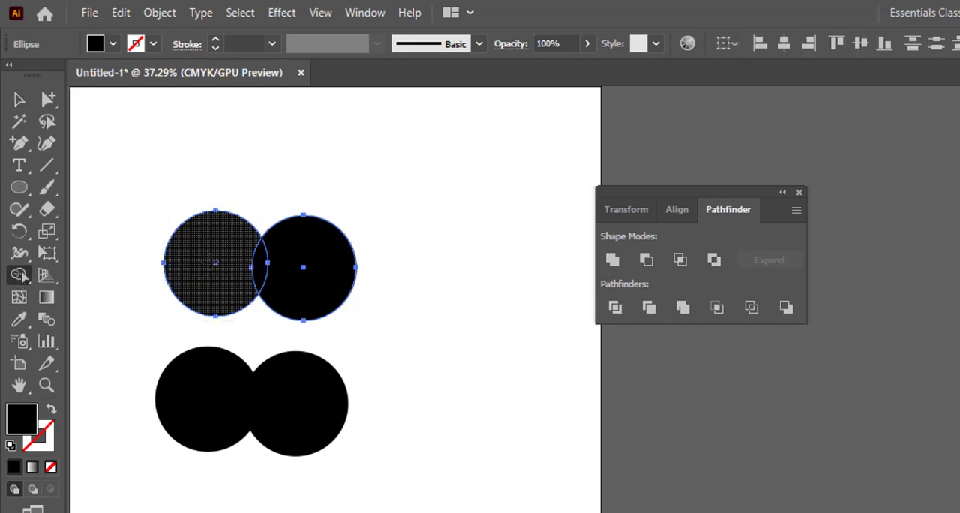
left_click_drag(194, 262, 319, 250)
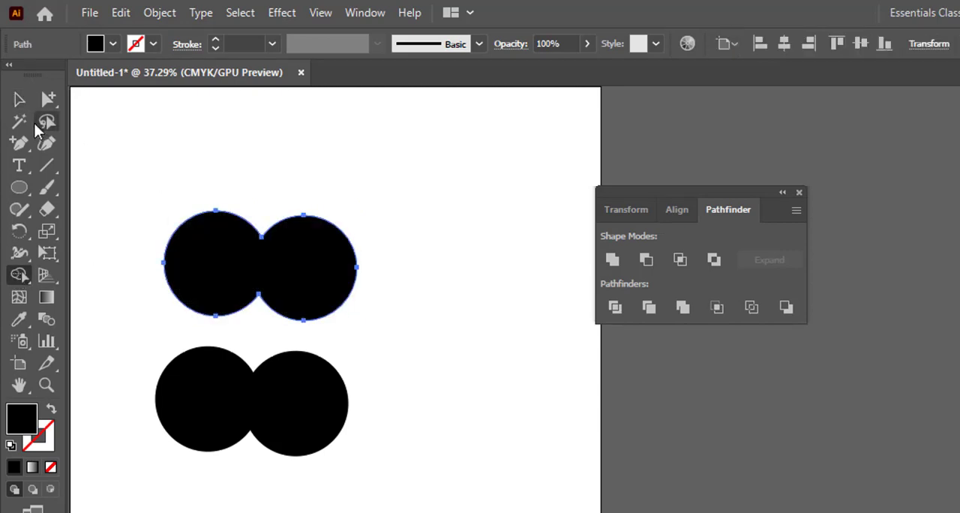
- Fill the merged upper shape with dark green and move it farther up from the black pair
left_click(20, 99)
left_click(253, 135)
left_click(292, 271)
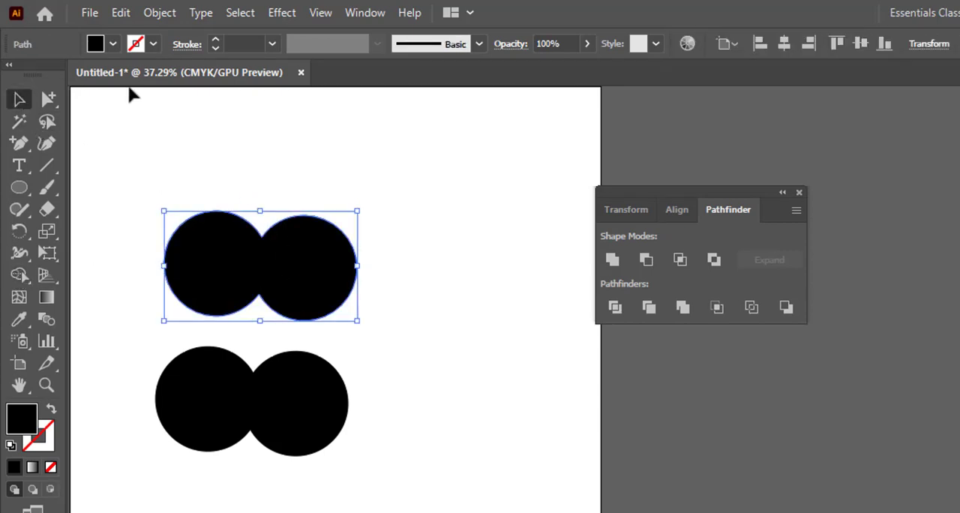
left_click(95, 44)
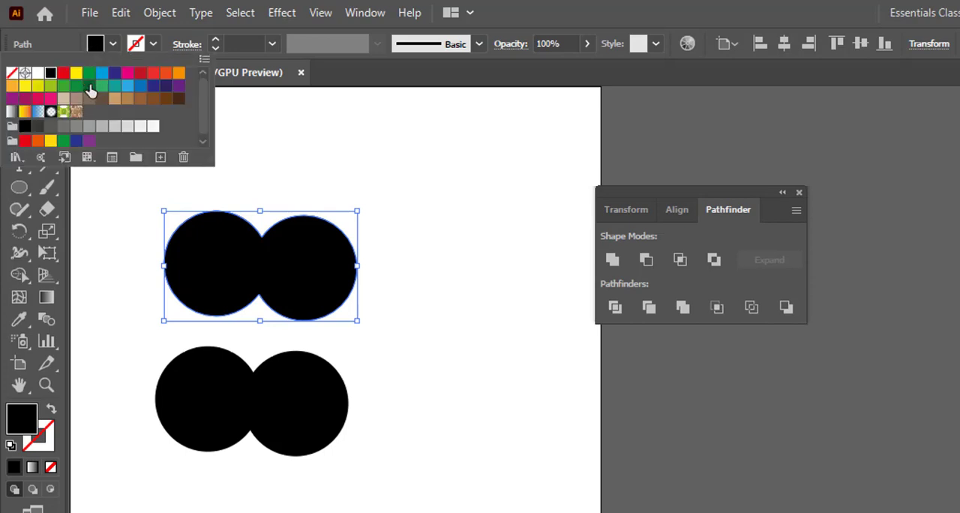
left_click(90, 90)
left_click(303, 148)
left_click(406, 236)
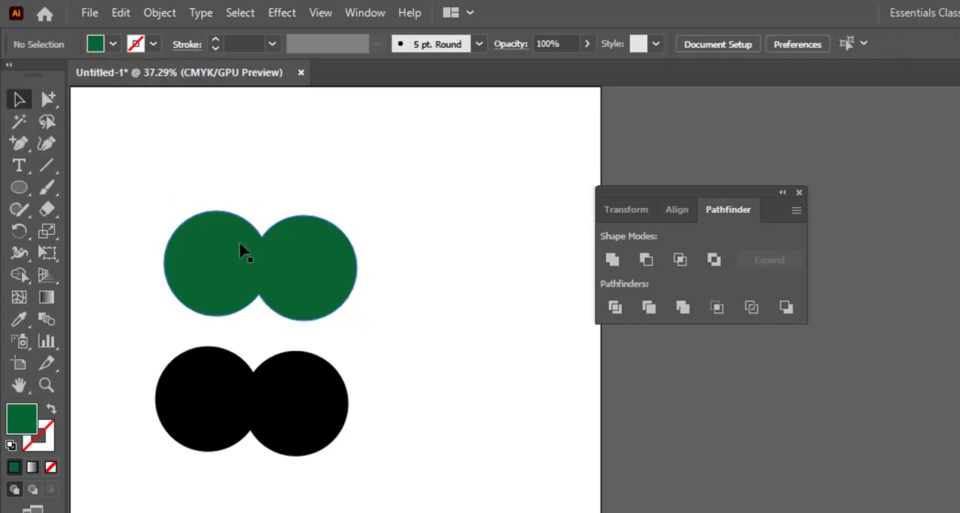
left_click_drag(294, 272, 309, 218)
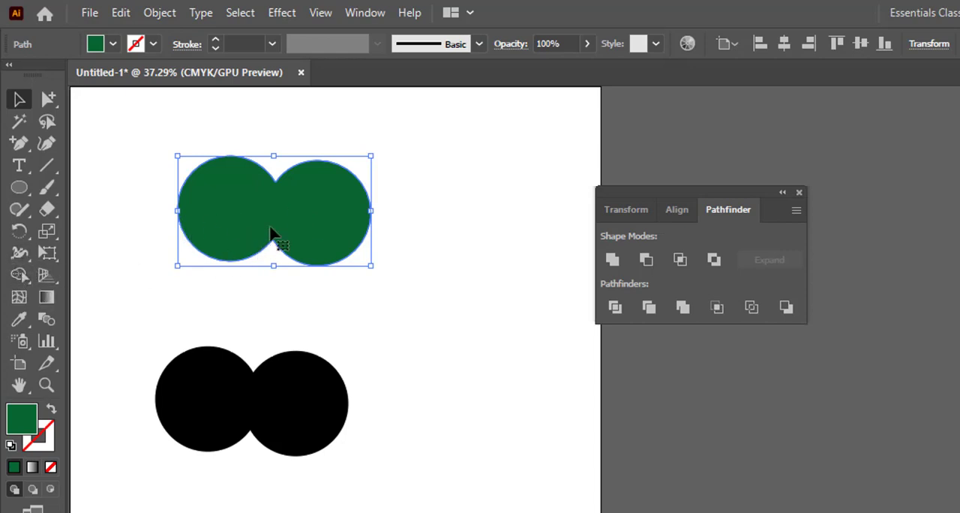
left_click(311, 328)
- Combine the lower pair of black circles into one shape with the Pathfinder Unite mode
left_click_drag(381, 454, 170, 353)
key("shift+m")
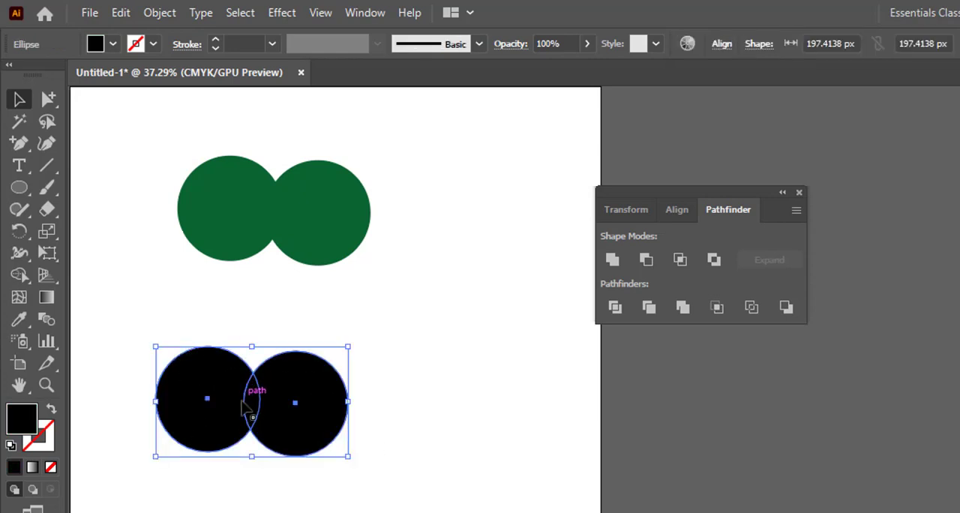
left_click(613, 260)
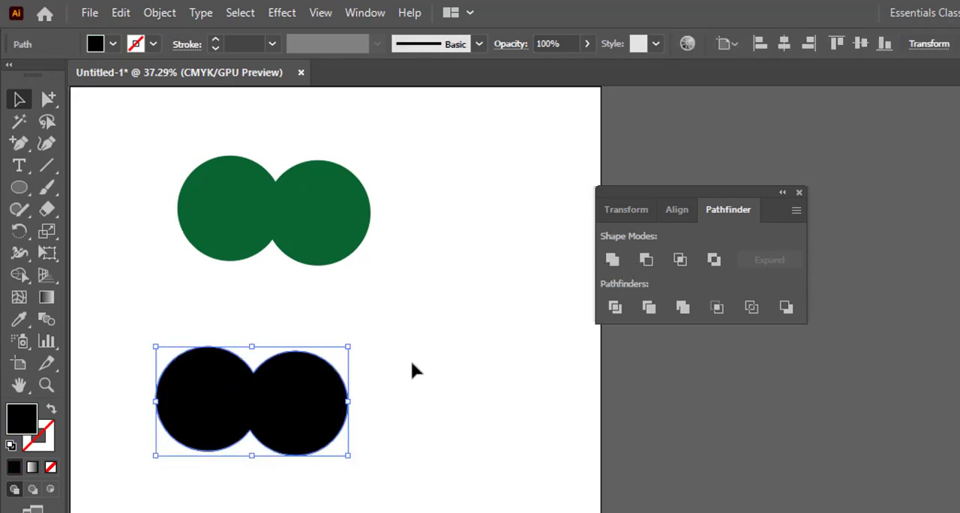
- Reposition the united black shape beneath the green shape, and move the green shape slightly to the right
left_click(353, 381)
left_click_drag(289, 416, 305, 350)
left_click(419, 351)
right_click(308, 350)
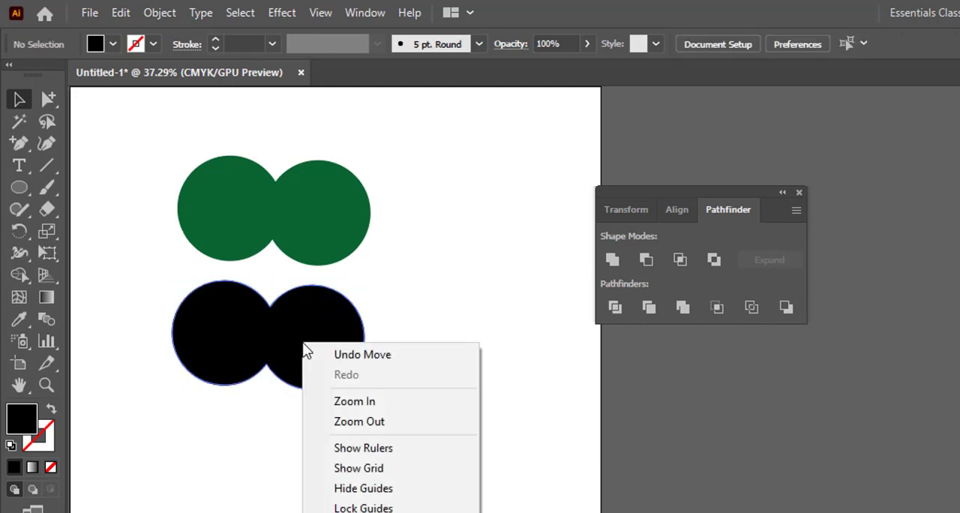
left_click(410, 355)
left_click(409, 358)
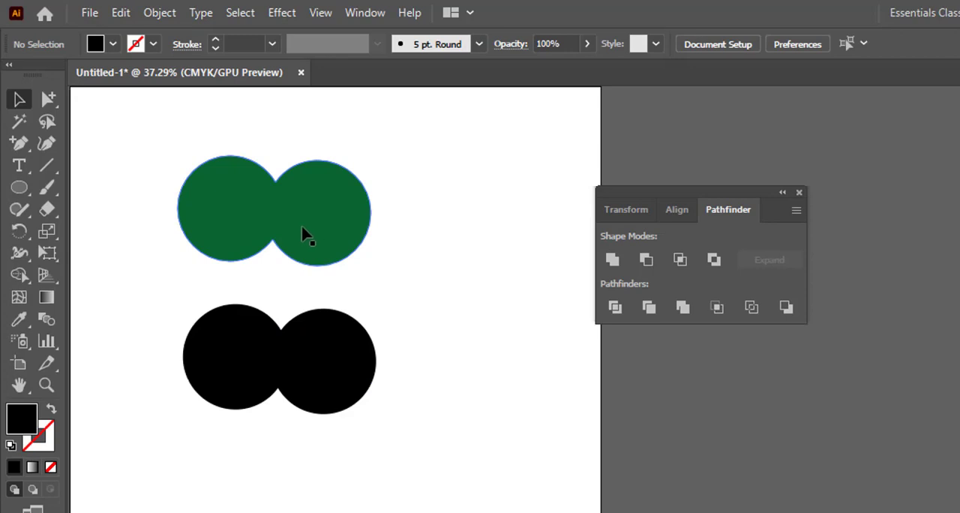
left_click_drag(303, 232, 330, 227)
left_click(378, 323)
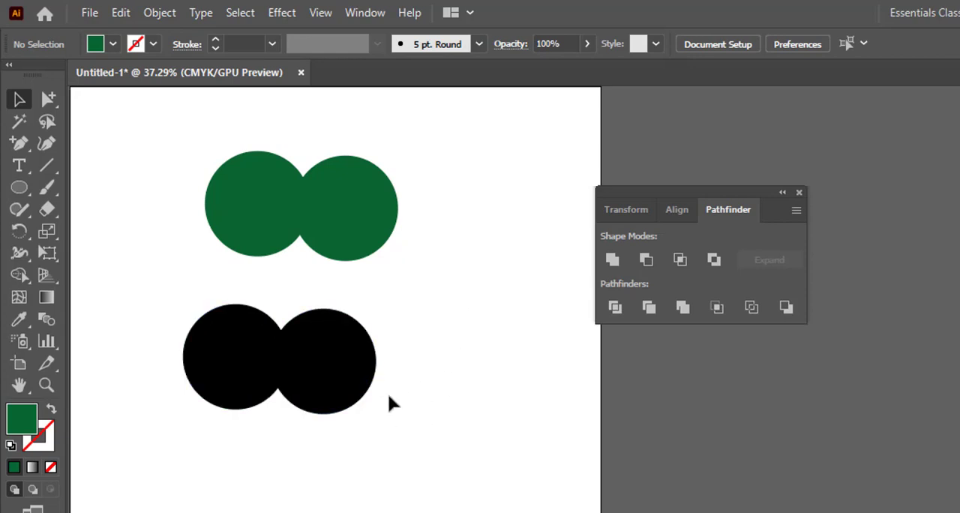
left_click_drag(388, 404, 280, 303)
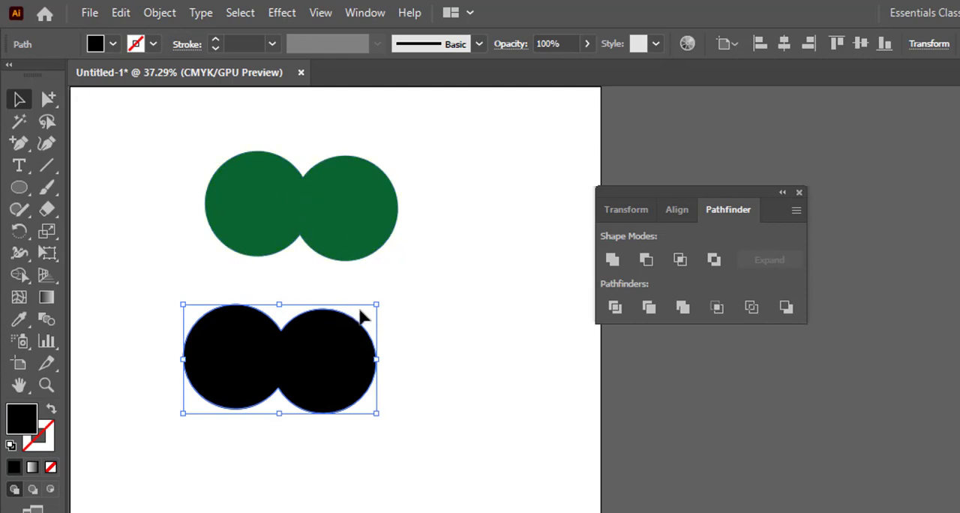
- Undo the recent moves of both shapes and the Unite operation on the black circles
key("ctrl+z")
key("ctrl+z")
key("ctrl+z")
key("ctrl+z")
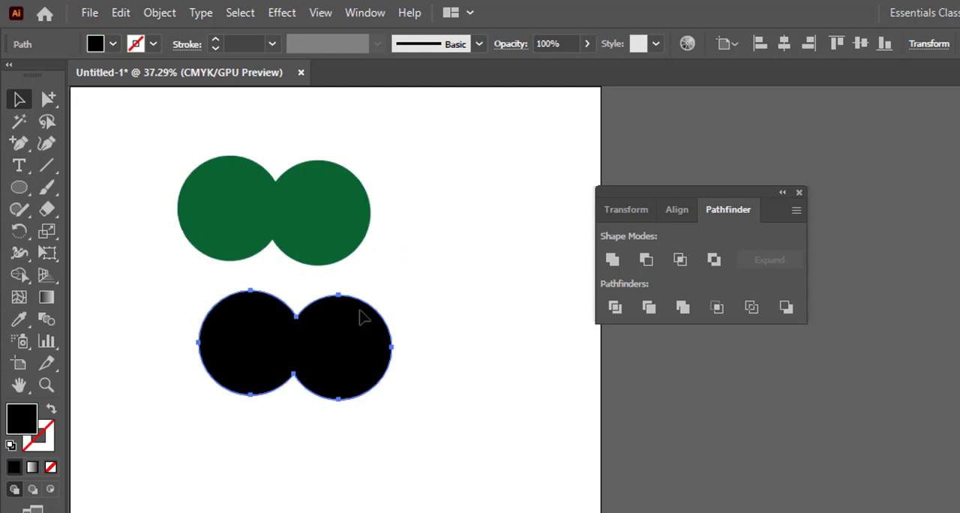
key("ctrl+z")
key("ctrl+z")
key("ctrl+z")
key("ctrl+z")
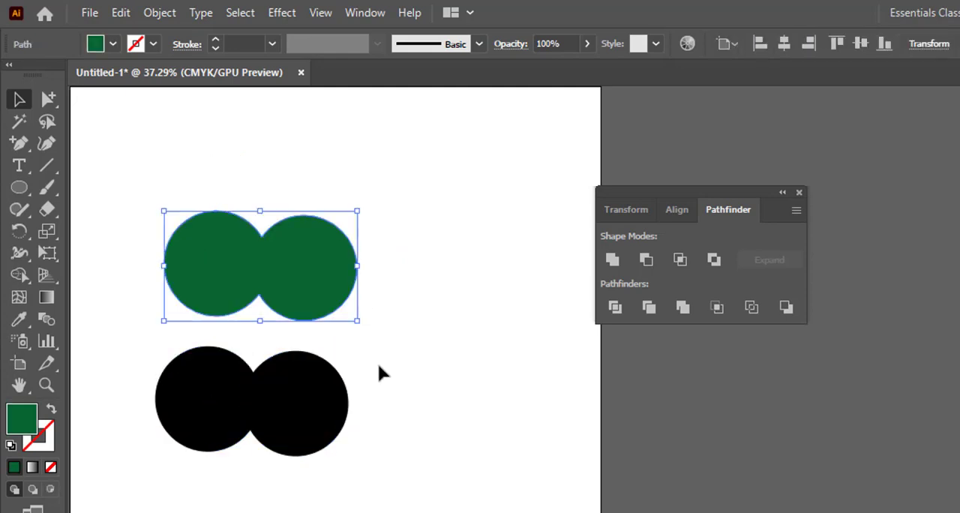
- Nudge the right black circle slightly and move the green shape to the artboard's upper-left corner
left_click(279, 396)
left_click(200, 396)
left_click_drag(304, 415, 305, 411)
left_click(257, 269)
left_click_drag(274, 283, 194, 171)
- Duplicate the overlapping black pair below the original, and move the original pair up beneath the green shape
left_click_drag(407, 445, 153, 360)
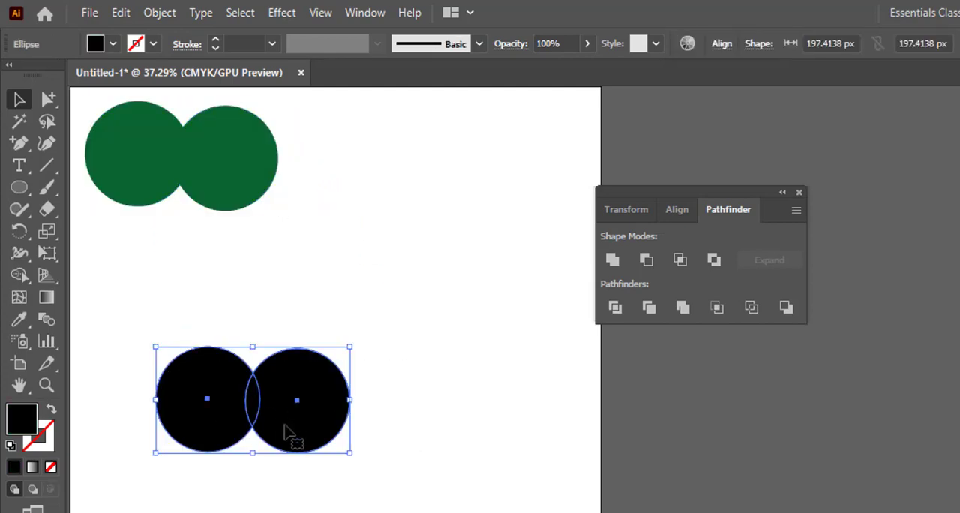
left_click_drag(285, 431, 285, 512)
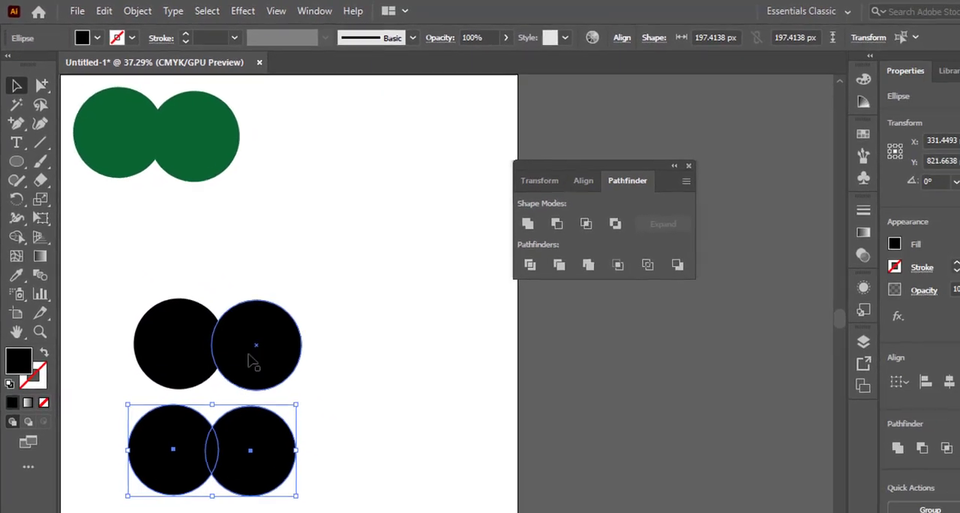
left_click_drag(333, 376, 154, 304)
left_click_drag(254, 361, 250, 248)
left_click(318, 279)
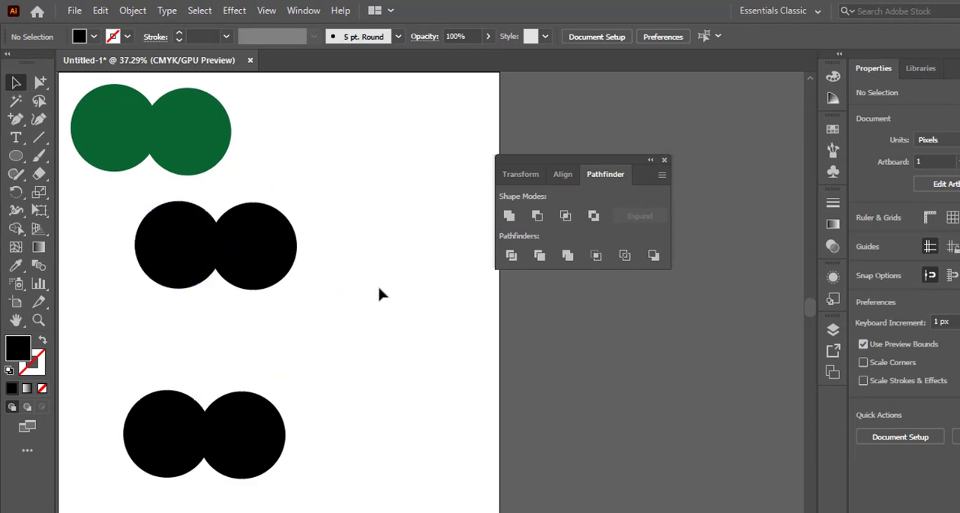
- Move the lower pair of black circles up closer to the middle pair
left_click_drag(322, 423, 157, 418)
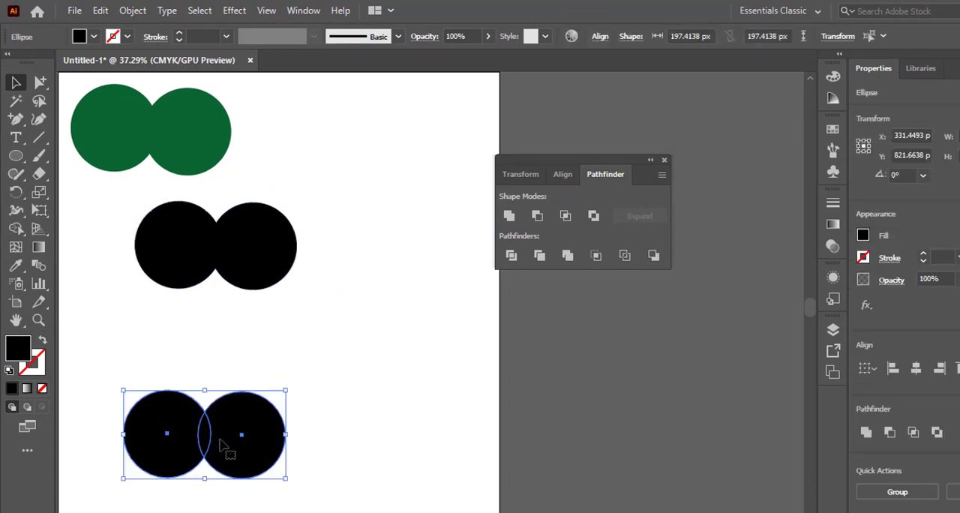
left_click_drag(222, 446, 228, 372)
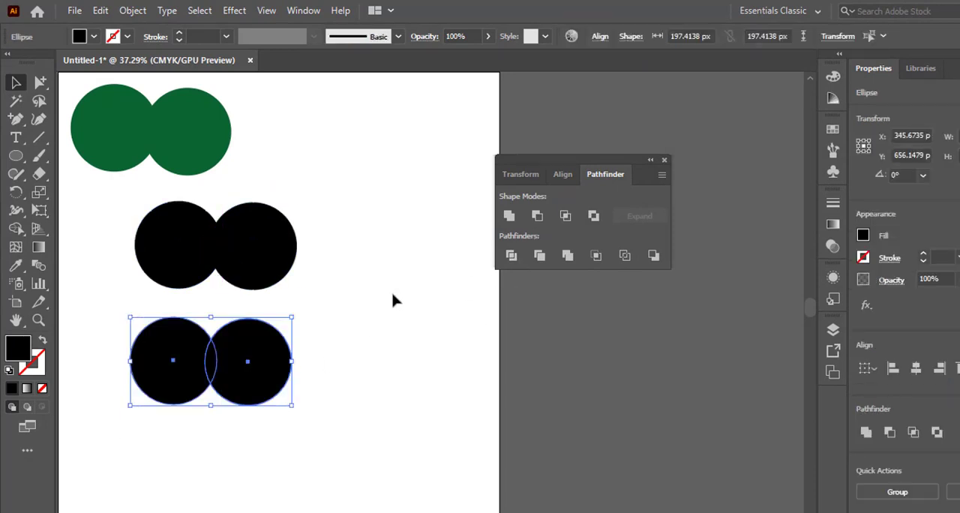
left_click(299, 285)
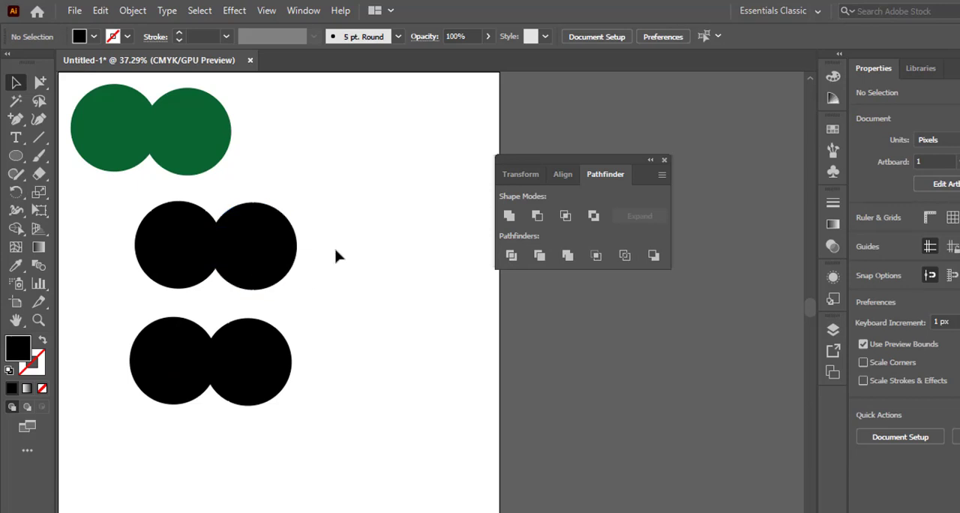
- Move the right circle of the middle black pair left so it covers most of the left circle
left_click_drag(345, 225, 165, 244)
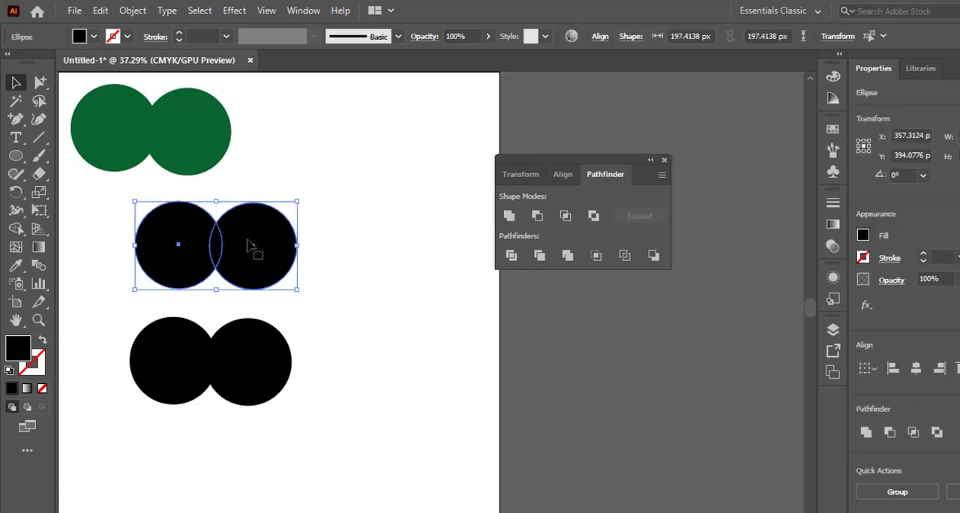
left_click(348, 253)
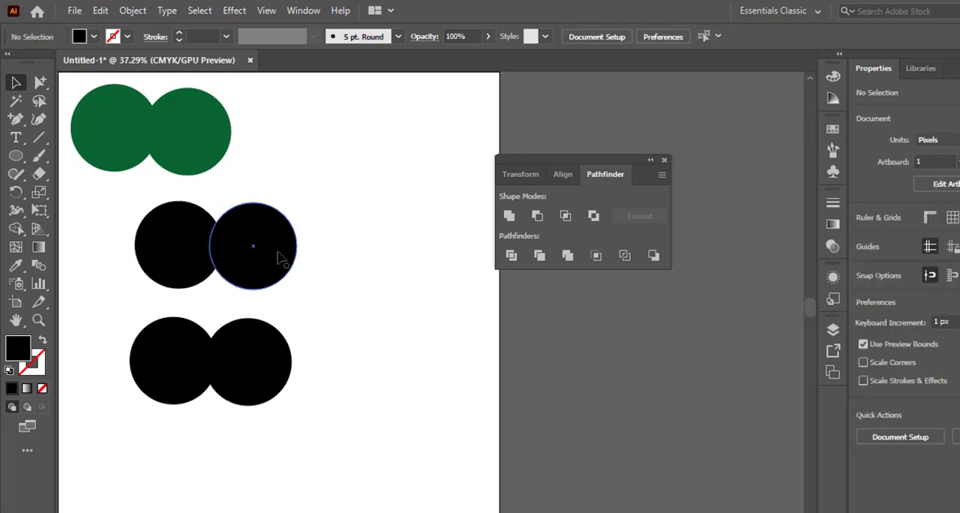
left_click_drag(275, 261, 224, 257)
left_click(114, 223)
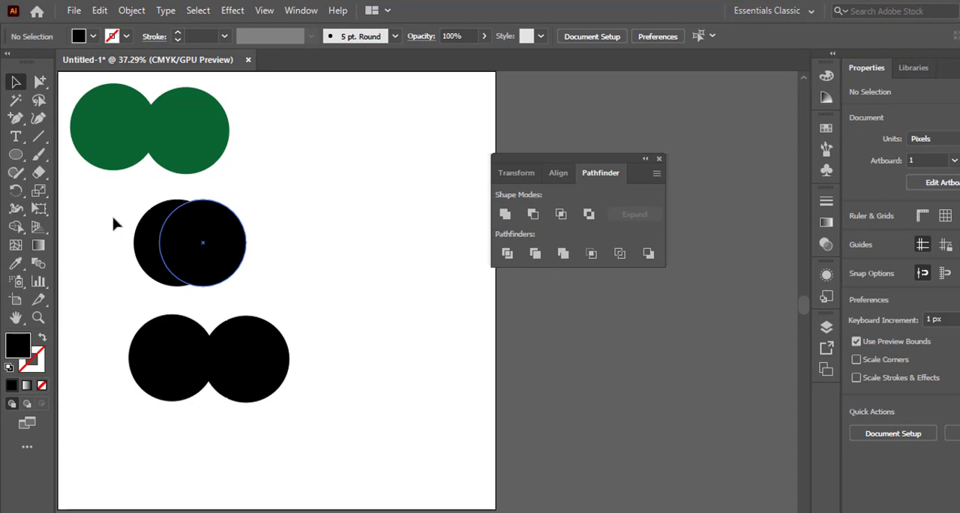
- Fill the front circle of the middle pair with light blue
left_click_drag(294, 257, 112, 229)
left_click(290, 234)
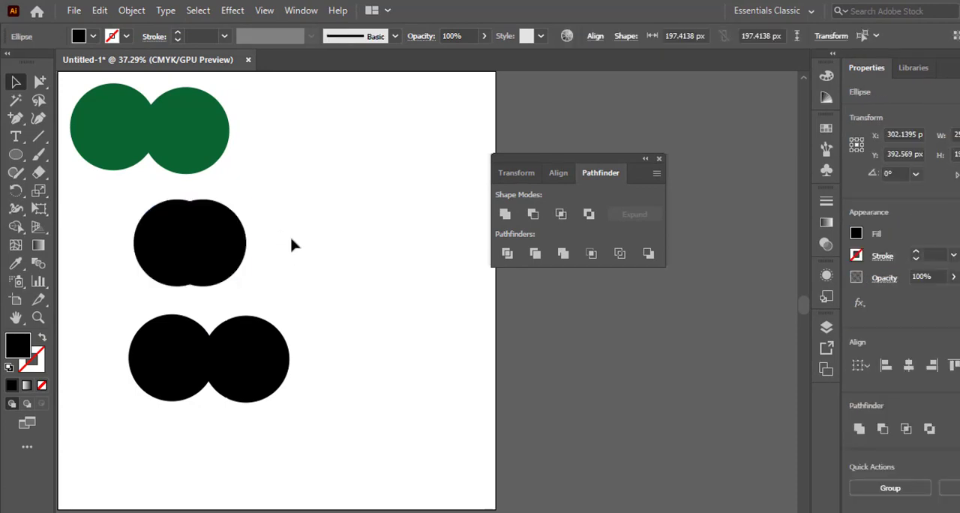
left_click(233, 246)
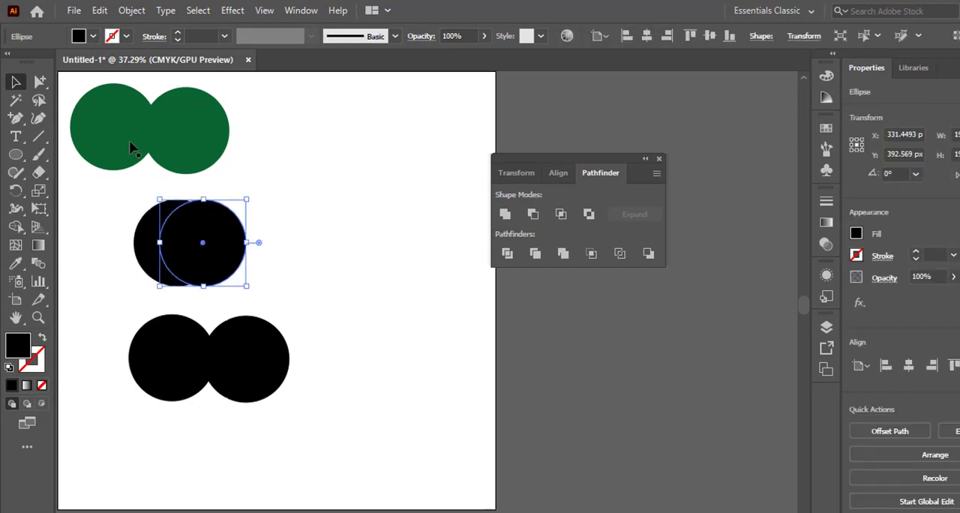
left_click(79, 37)
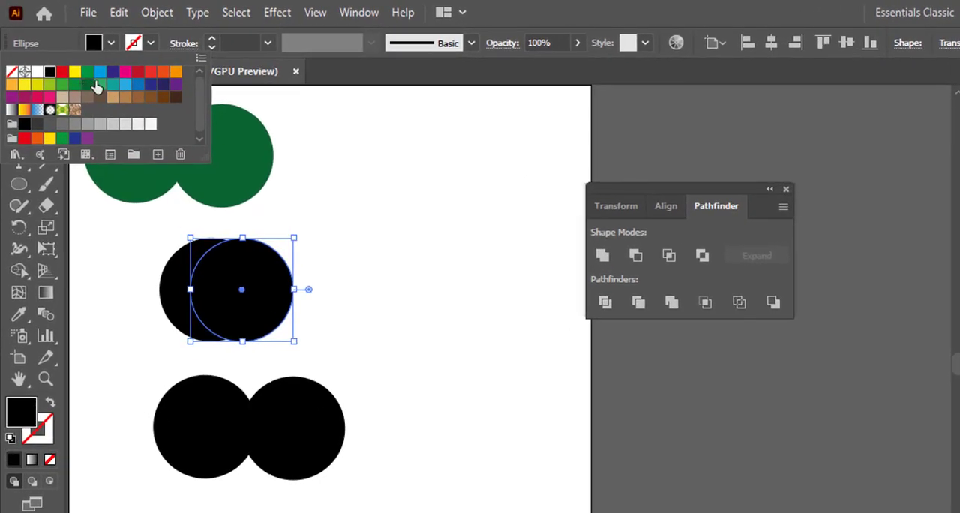
left_click(100, 72)
left_click(375, 193)
left_click(411, 259)
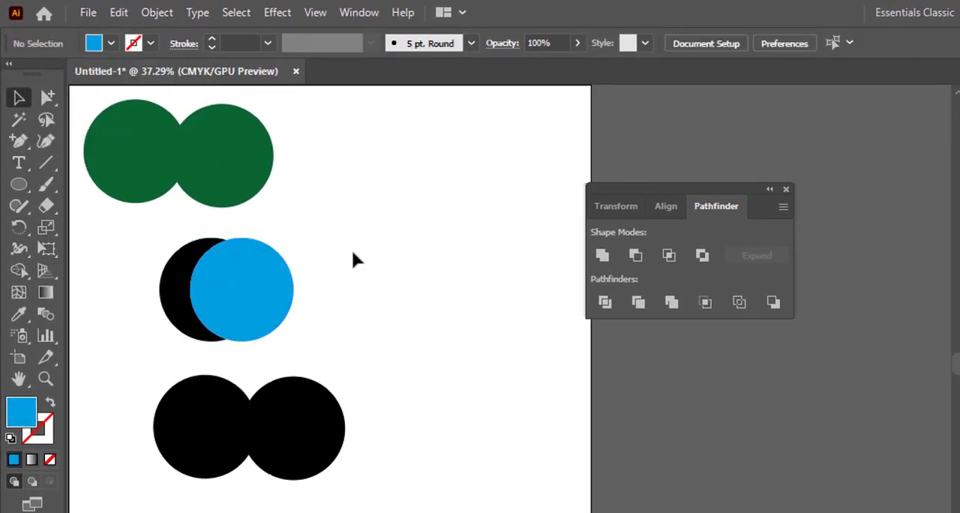
- Cut the light blue circle and its overlap away from the black circle with the Shape Builder tool, leaving a crescent
left_click(262, 287)
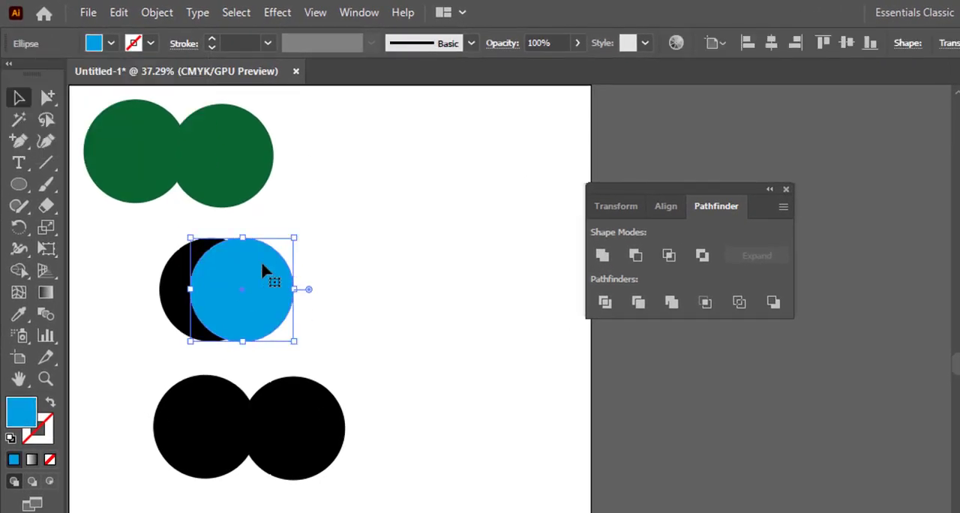
left_click(179, 254)
left_click(344, 284)
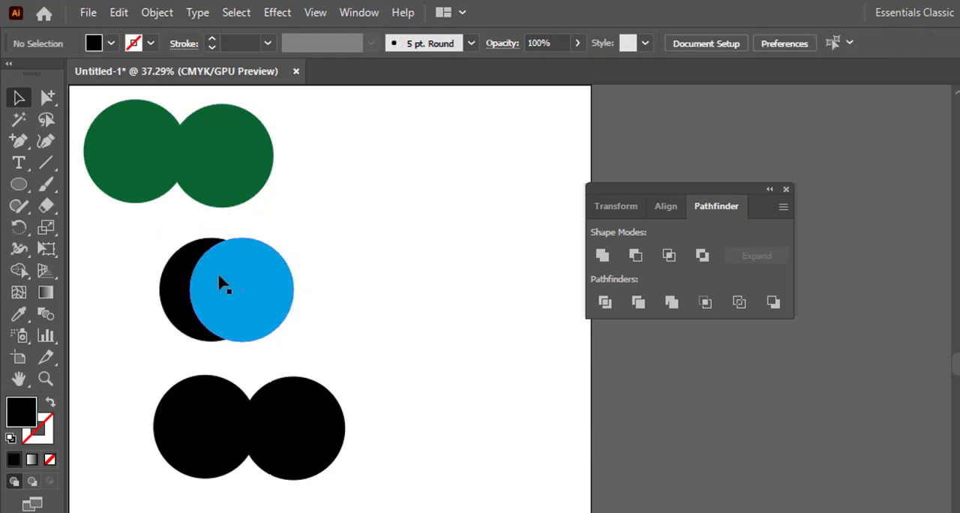
left_click_drag(342, 271, 156, 285)
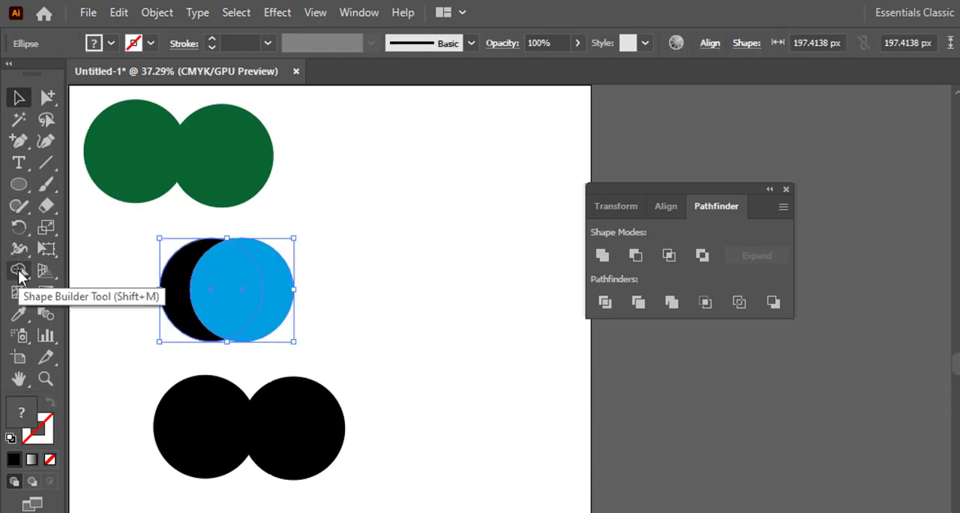
left_click(19, 272)
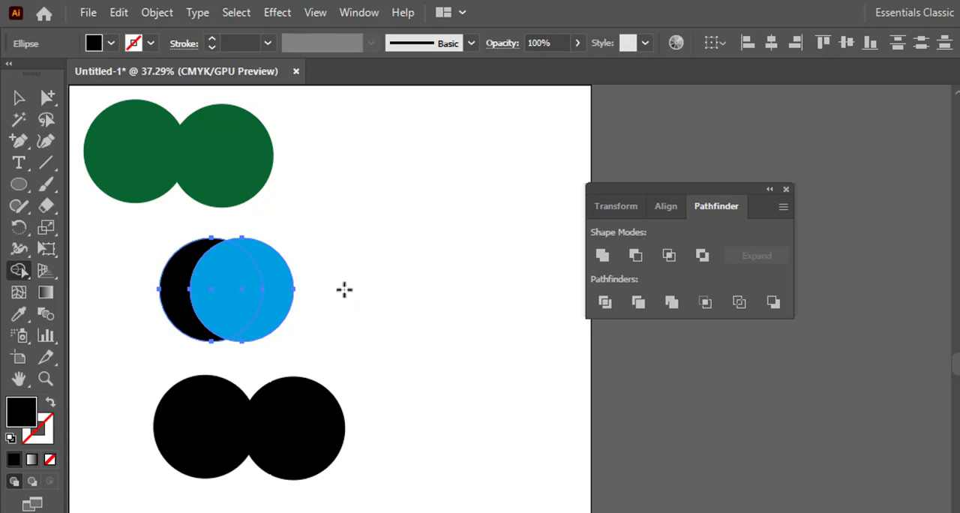
key("alt")
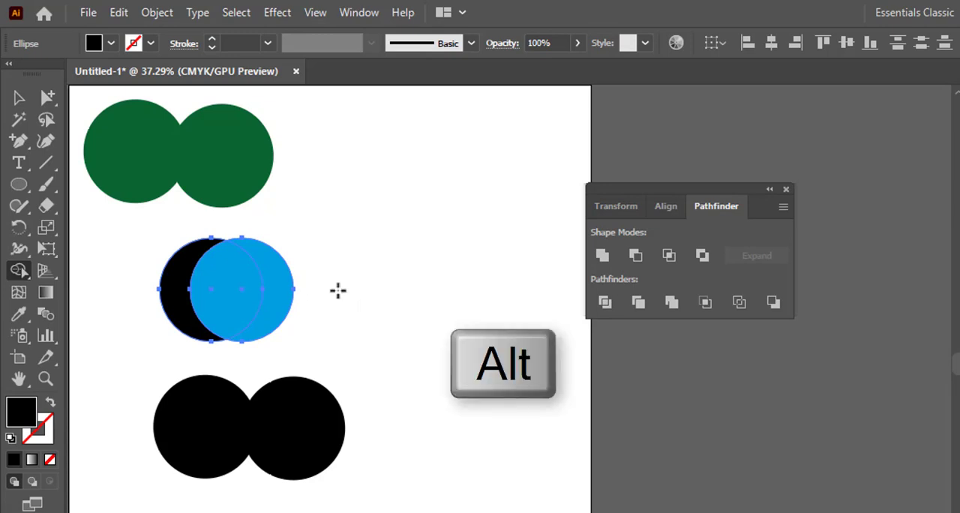
left_click_drag(337, 290, 228, 279)
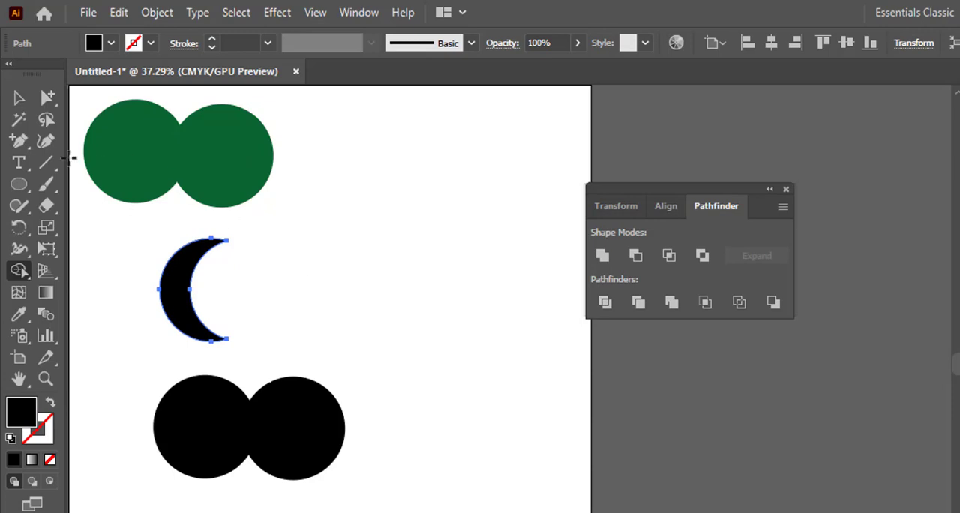
left_click(19, 98)
left_click(264, 292)
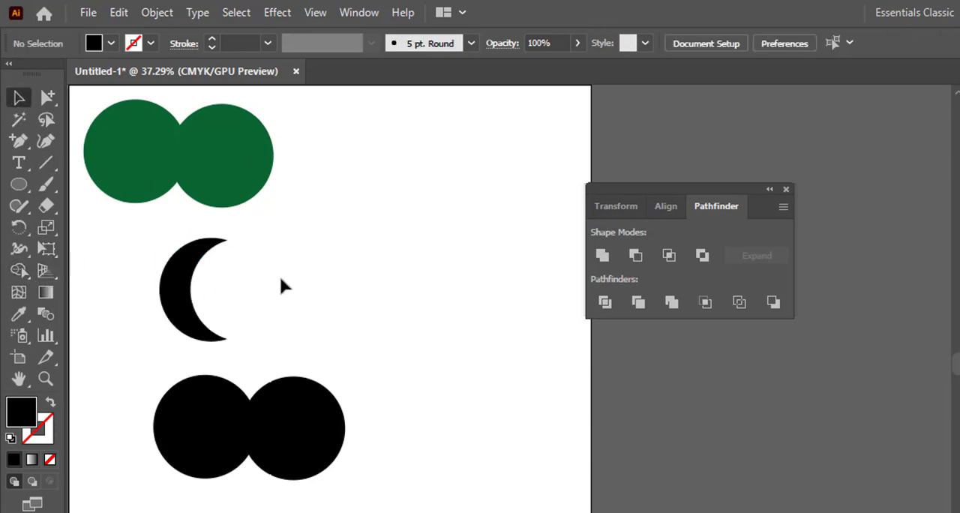
- Undo the crescent cut and the light blue fill on the middle pair
key("ctrl+z")
key("ctrl+z")
left_click(360, 295)
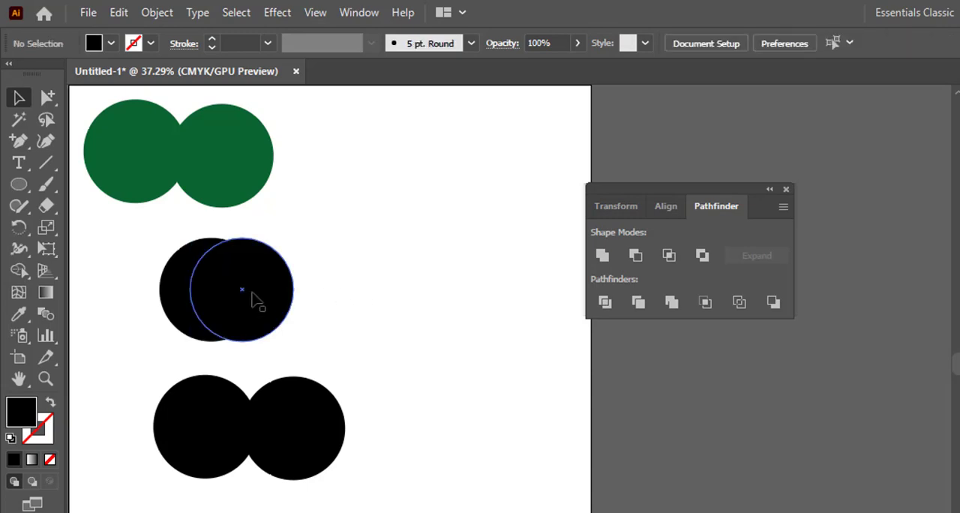
- Fill the front circle of the middle pair with medium blue and shift it slightly up and to the left
left_click(255, 292)
left_click(93, 44)
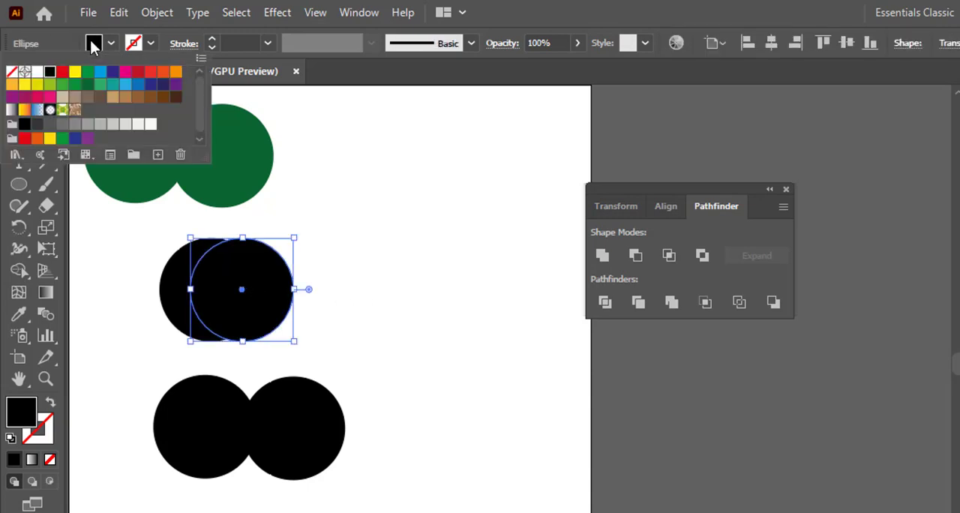
left_click(138, 84)
key("alt")
left_click(300, 281)
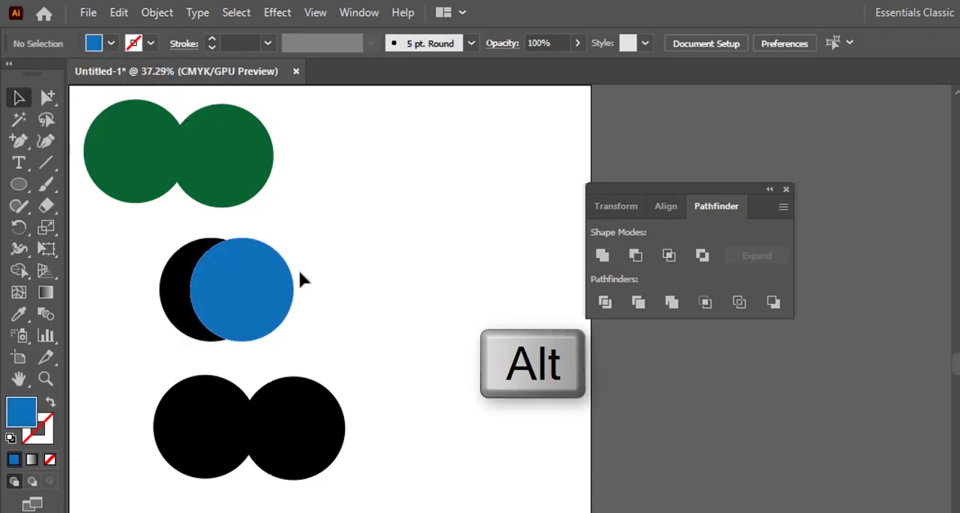
left_click(251, 290)
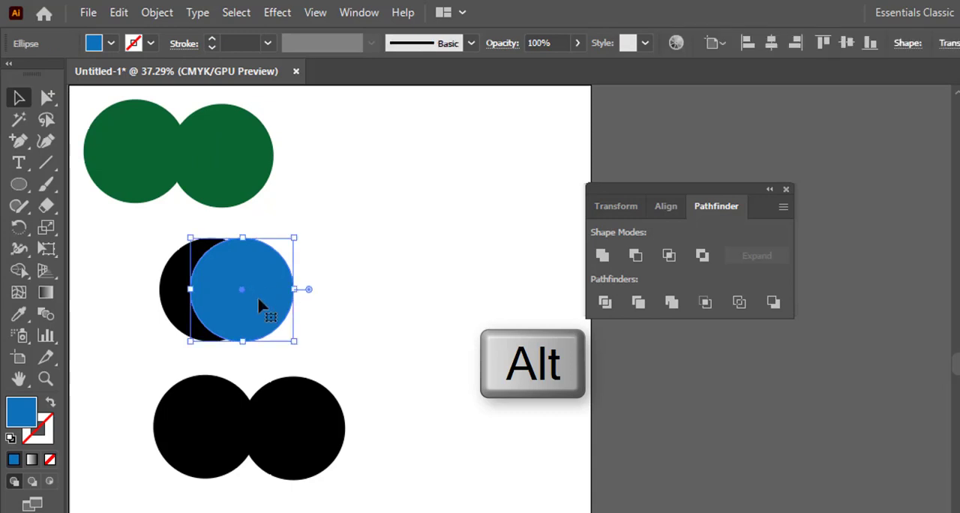
mouse_move(259, 307)
left_mouse_down()
mouse_move(340, 304)
mouse_move(252, 297)
left_mouse_up()
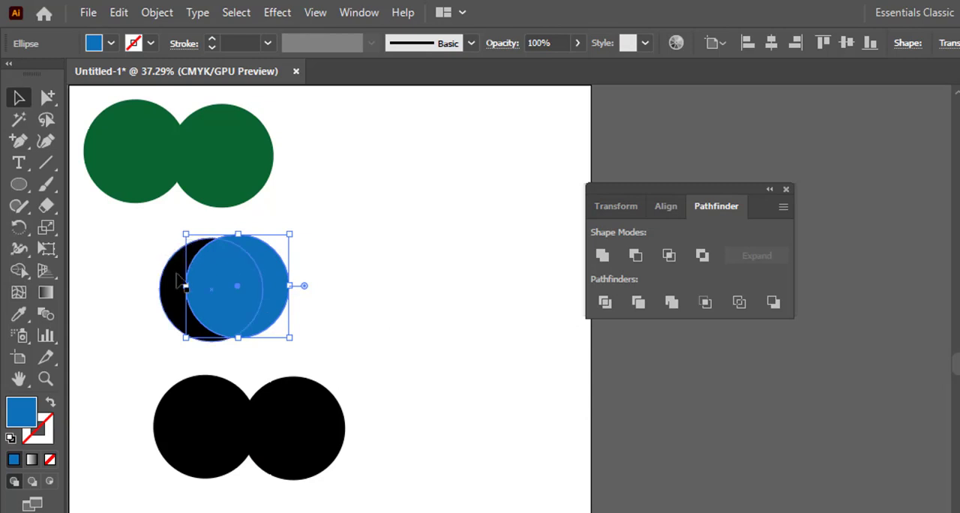
- Subtract the blue circle and its overlap from the black circle with the Shape Builder tool, leaving a black crescent
left_click(362, 298)
left_click_drag(324, 290, 140, 245)
left_click(18, 268)
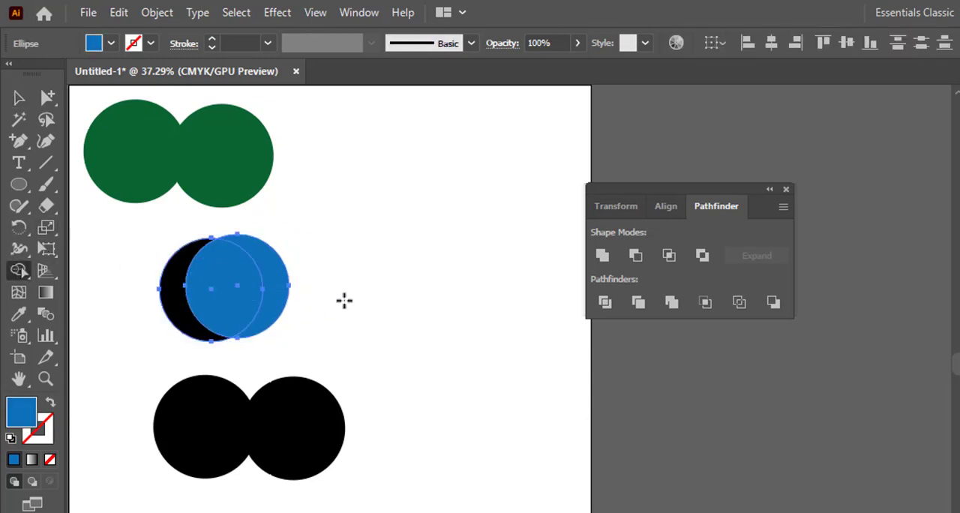
key("alt")
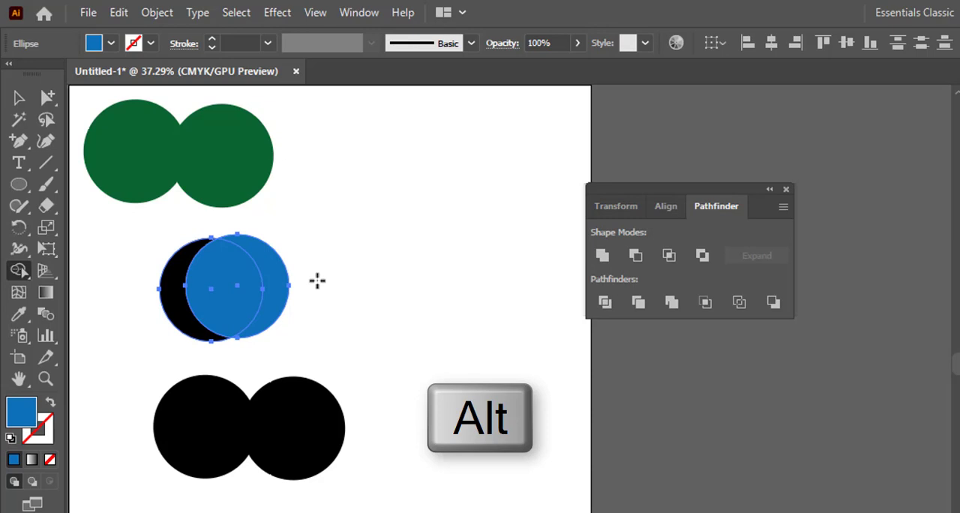
left_click_drag(317, 280, 215, 277)
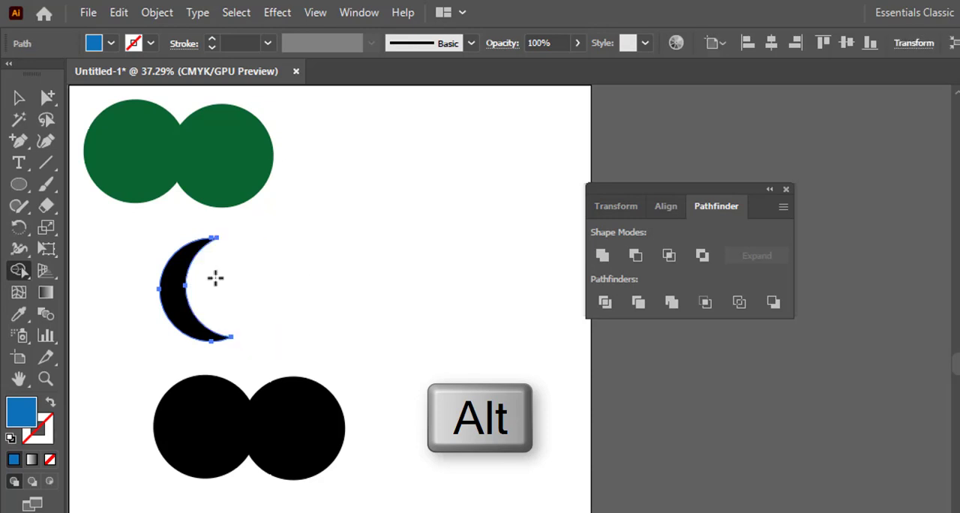
left_click(16, 101)
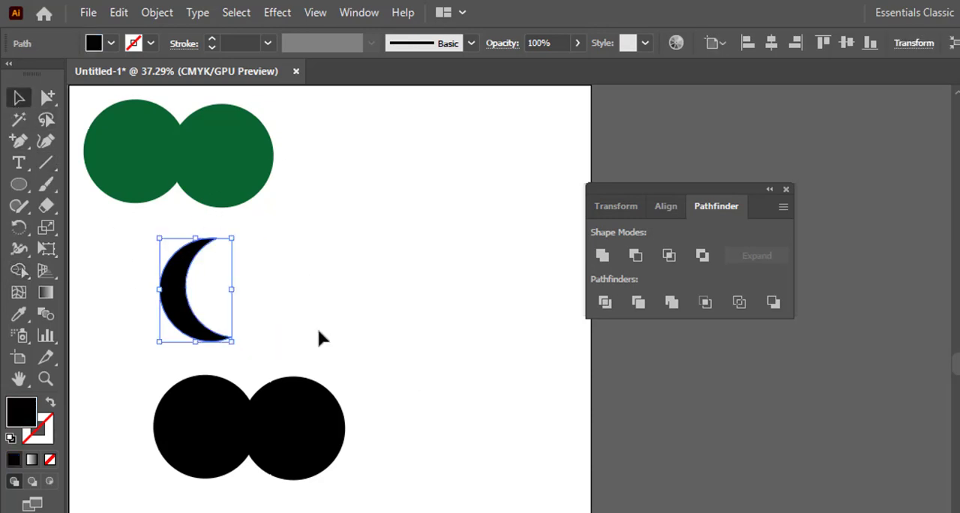
- Shift the front circle of the bottom black pair to the left so it overlaps most of the back circle
left_click(318, 327)
left_click(289, 422)
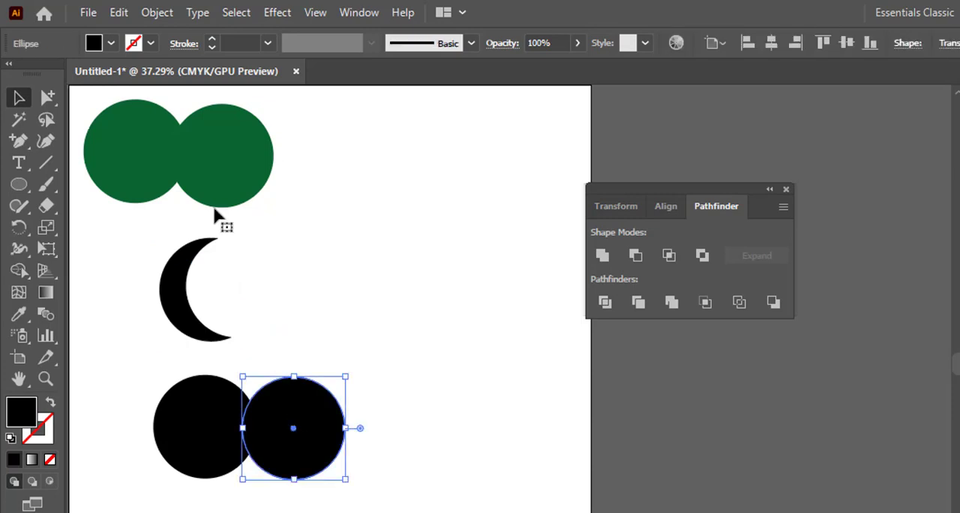
left_click(91, 44)
left_click(364, 444)
left_click_drag(315, 444, 181, 396)
left_click(354, 421)
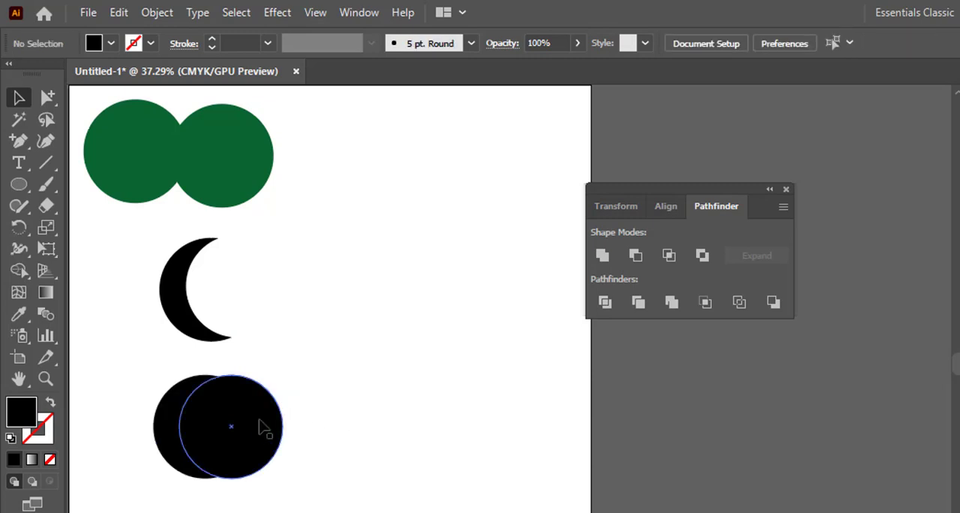
- Fill the front circle of the bottom pair with the blue swatch C=85 M=50 Y=0 K=0
left_click(261, 425)
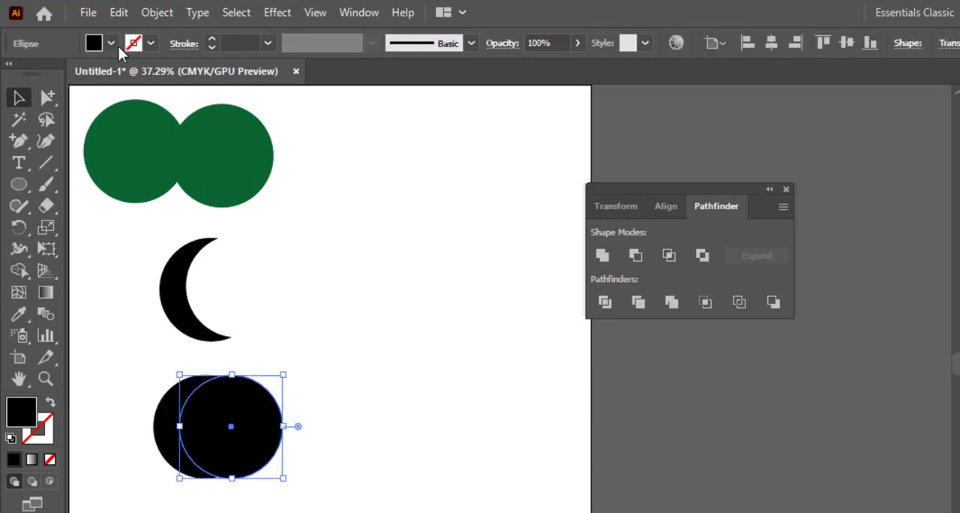
left_click(93, 45)
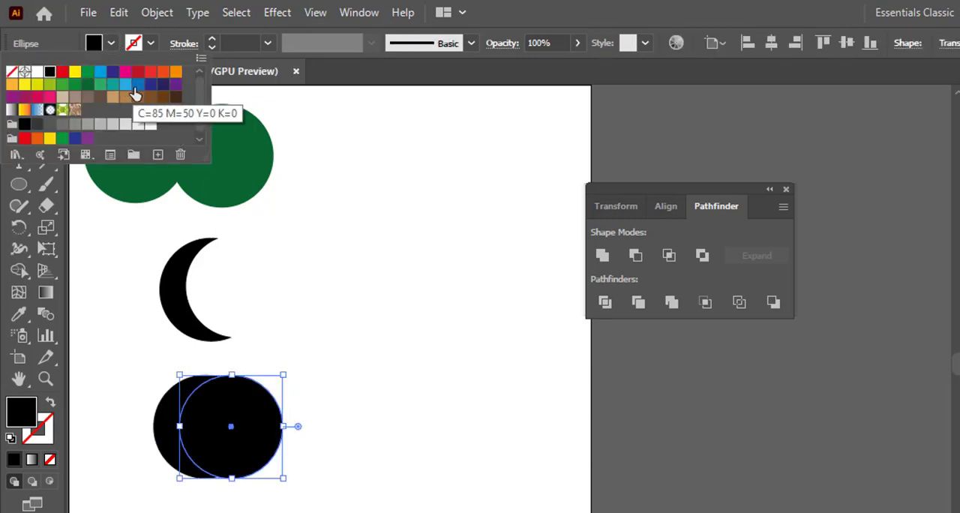
left_click(135, 85)
left_click(272, 275)
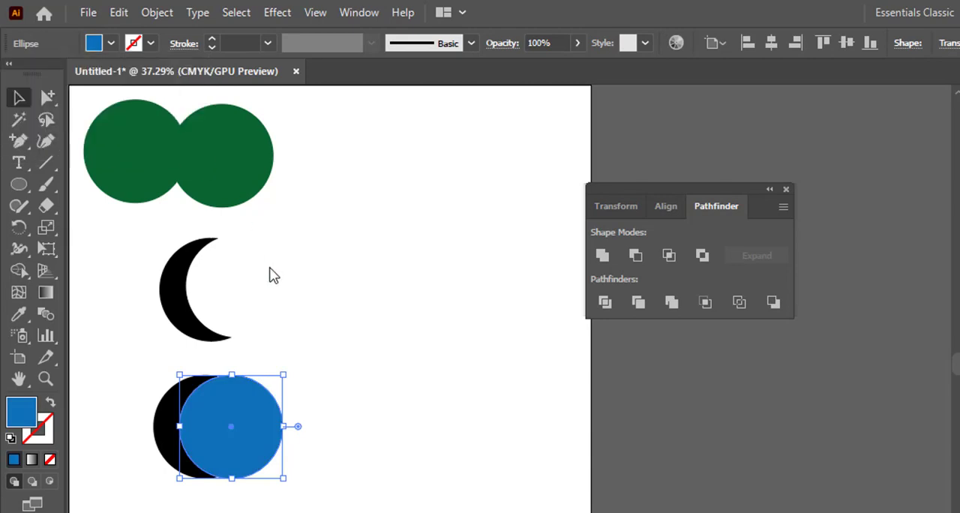
left_click(268, 309)
- Subtract the blue circle from the black one with Pathfinder's Minus Front, and move both black crescents left below the green shape
left_click_drag(328, 424, 105, 395)
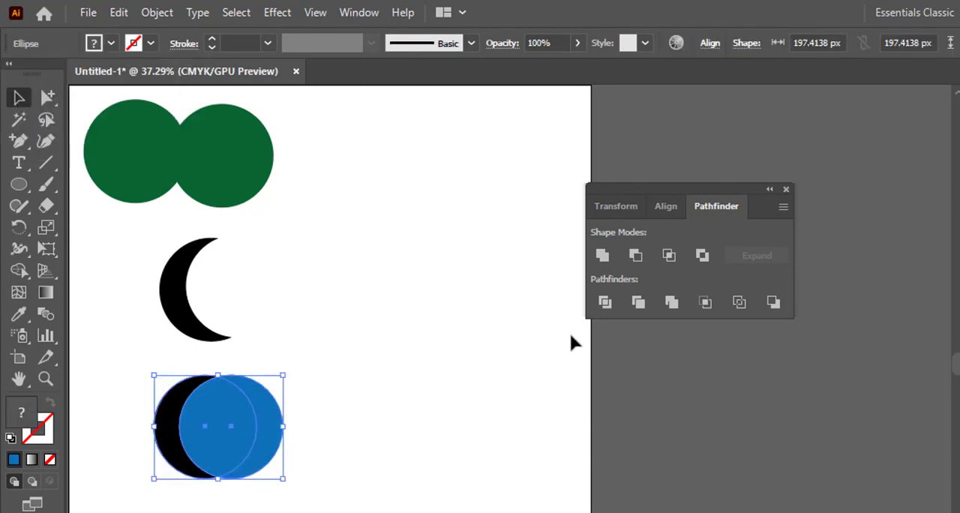
left_click(635, 255)
left_click(241, 379)
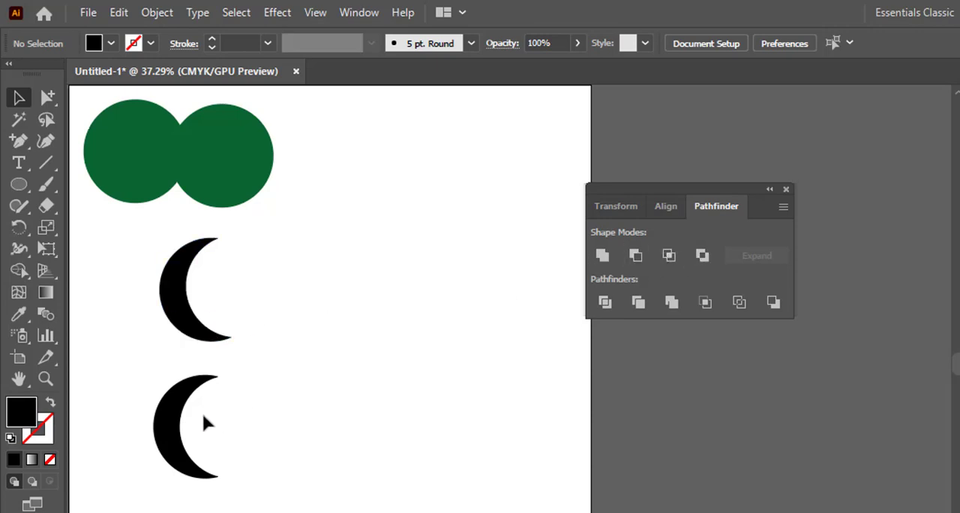
left_click_drag(231, 453, 133, 337)
left_click(241, 341)
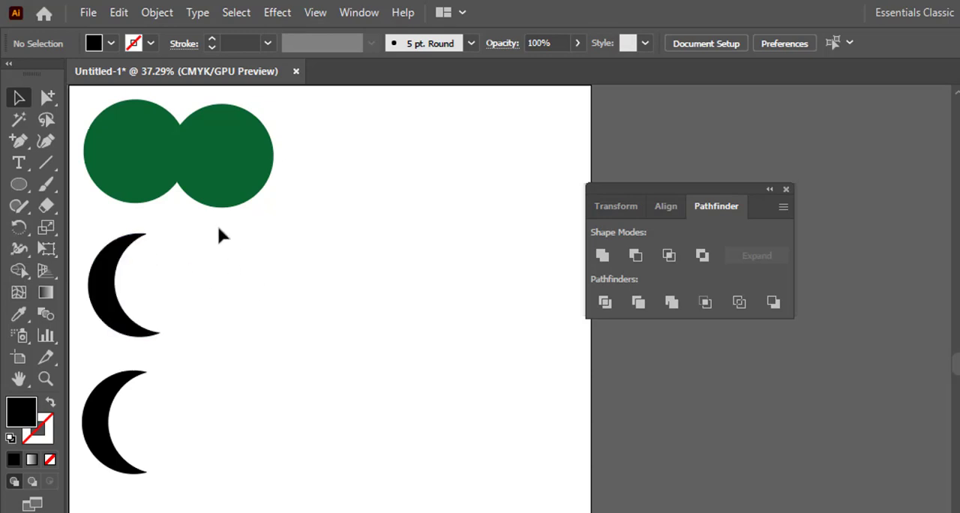
- Draw a black ellipse about 175 × 195 px beside the crescents and duplicate it to the right, overlapping the original
left_click(18, 185)
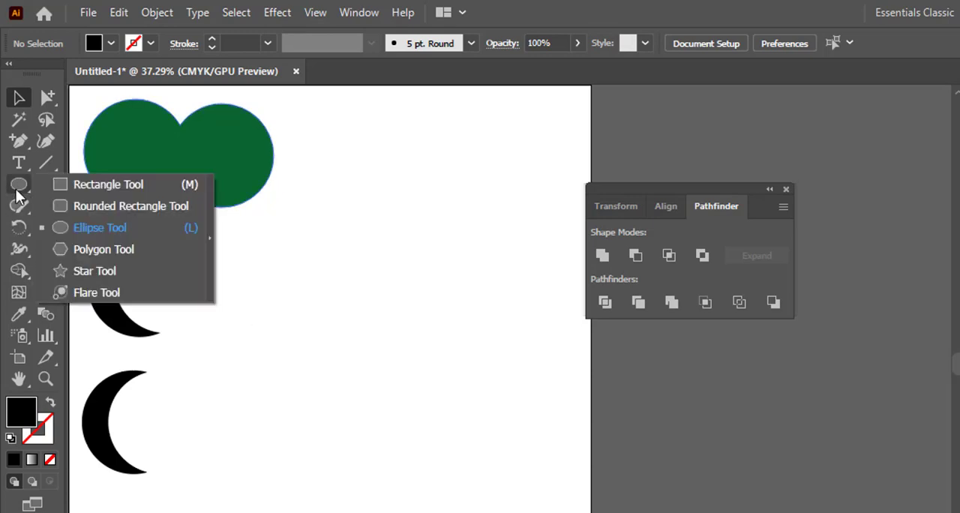
left_click(91, 227)
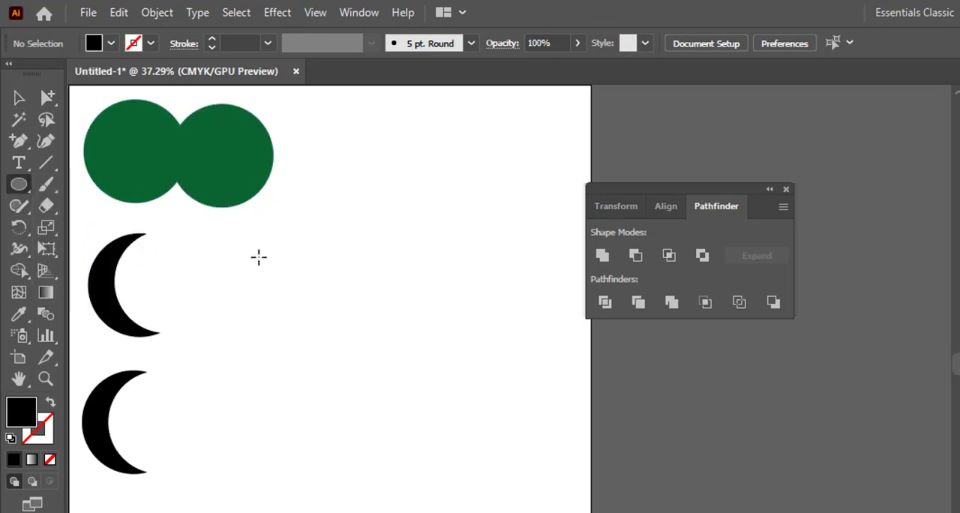
left_click_drag(259, 257, 365, 384)
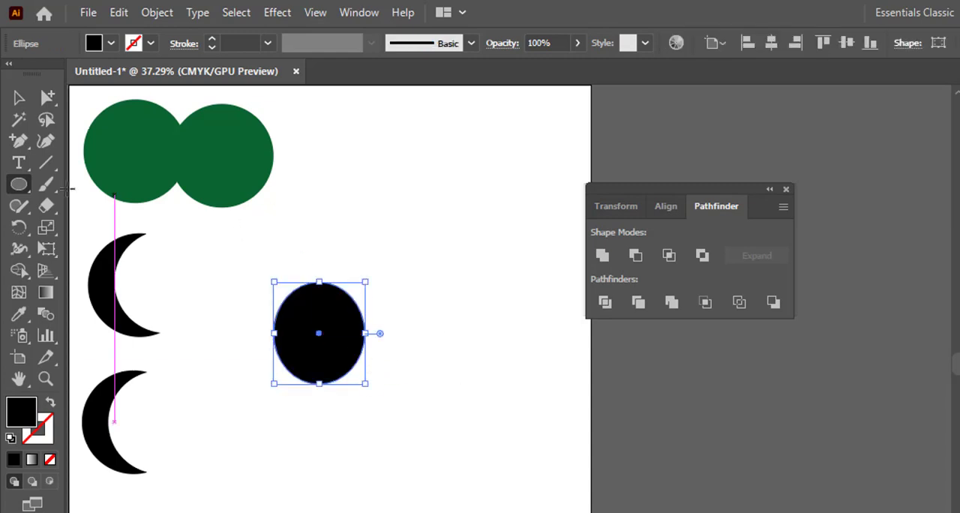
key("v")
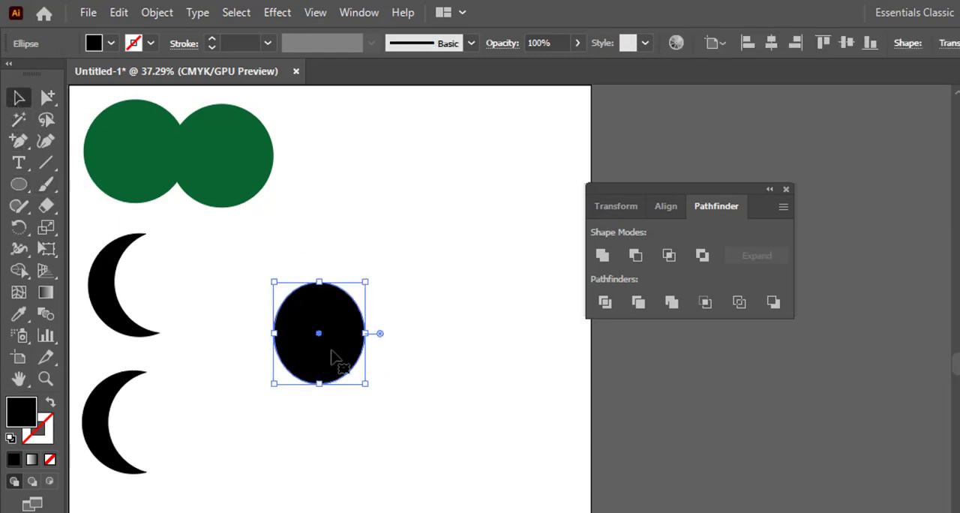
left_click_drag(331, 356, 386, 358)
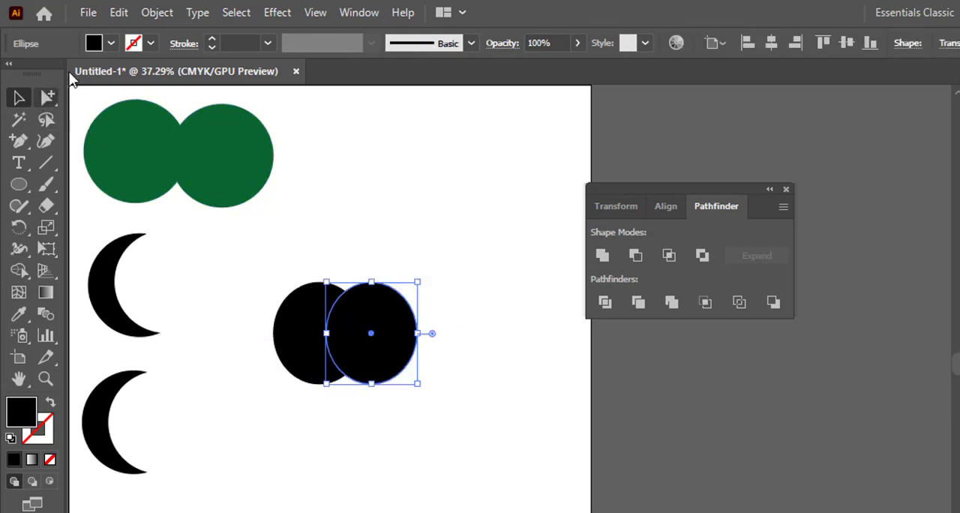
- Fill the front ellipse of the new overlapping pair with dark green
left_click(93, 44)
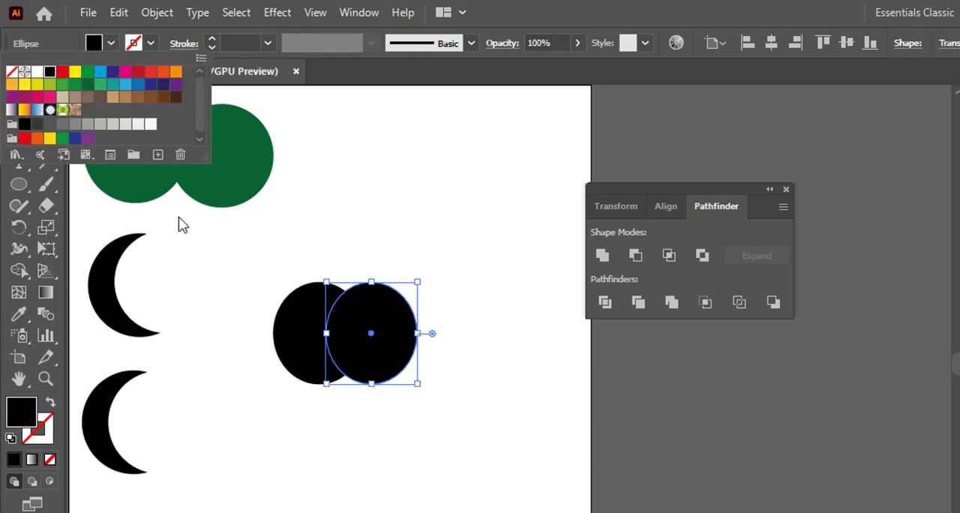
left_click(87, 90)
key("Escape")
left_click(476, 310)
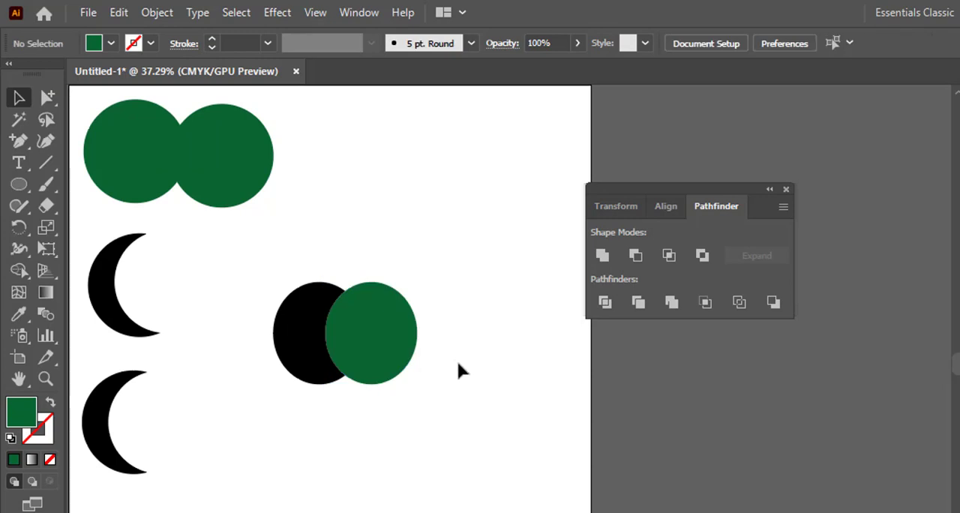
- Duplicate the black and green ellipse pair directly below the original
left_click_drag(459, 364, 253, 298)
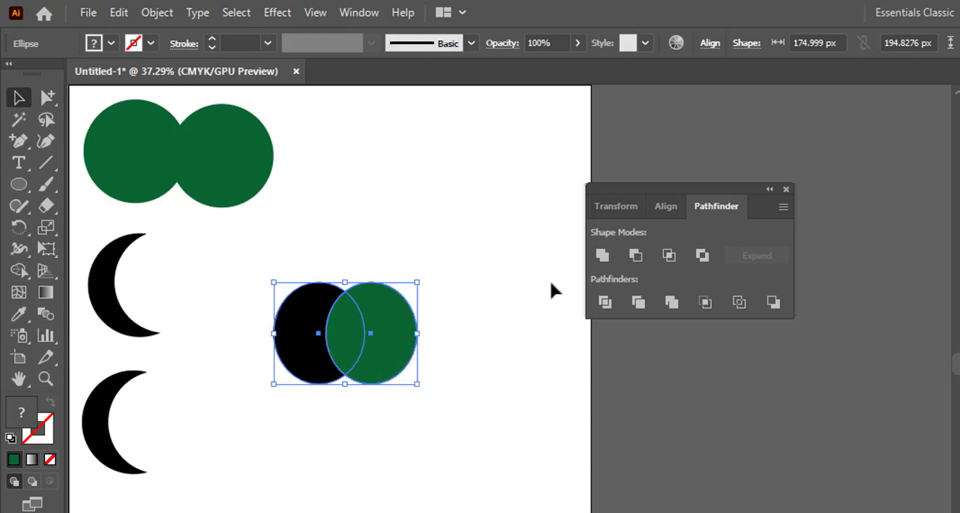
left_click(20, 271)
left_click_drag(380, 367, 382, 476)
left_click(456, 367)
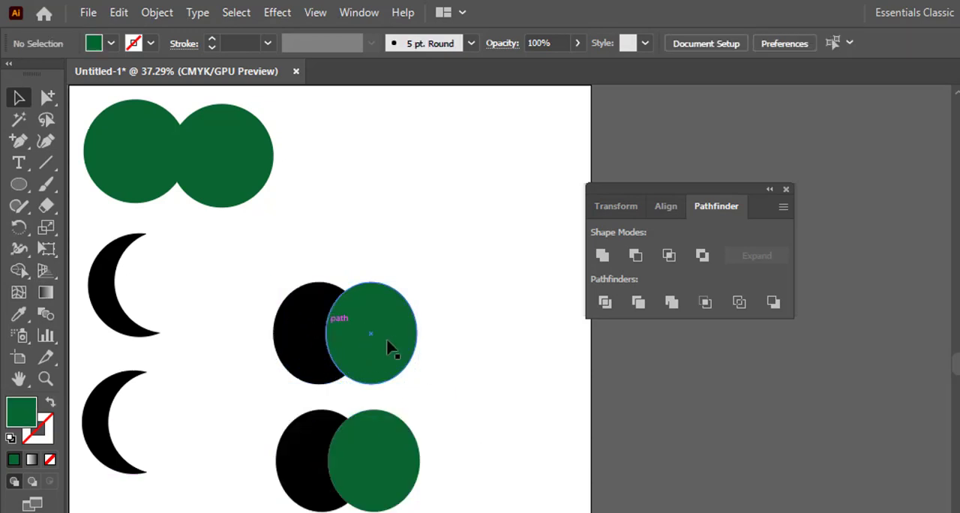
- Cut the overlap out of the upper black and green pair with the Shape Builder tool
left_click_drag(466, 358, 291, 304)
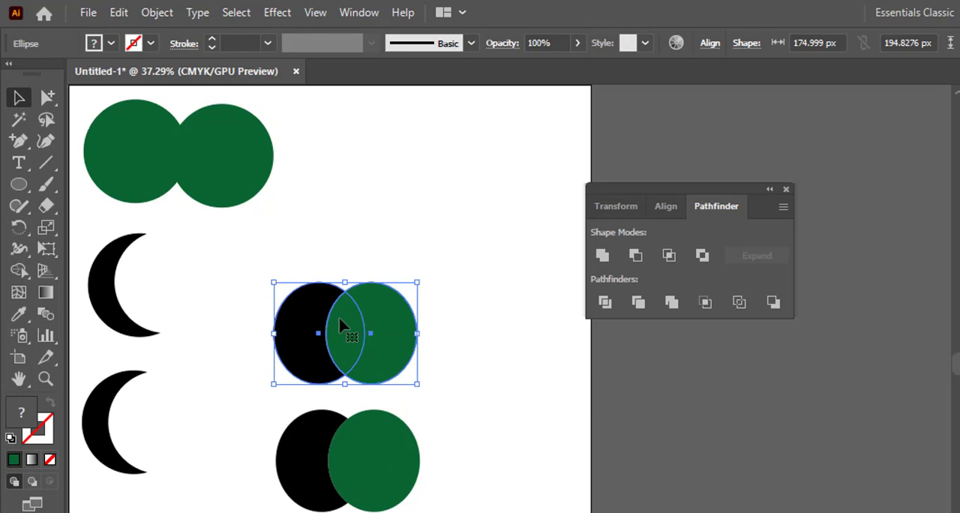
left_click(19, 270)
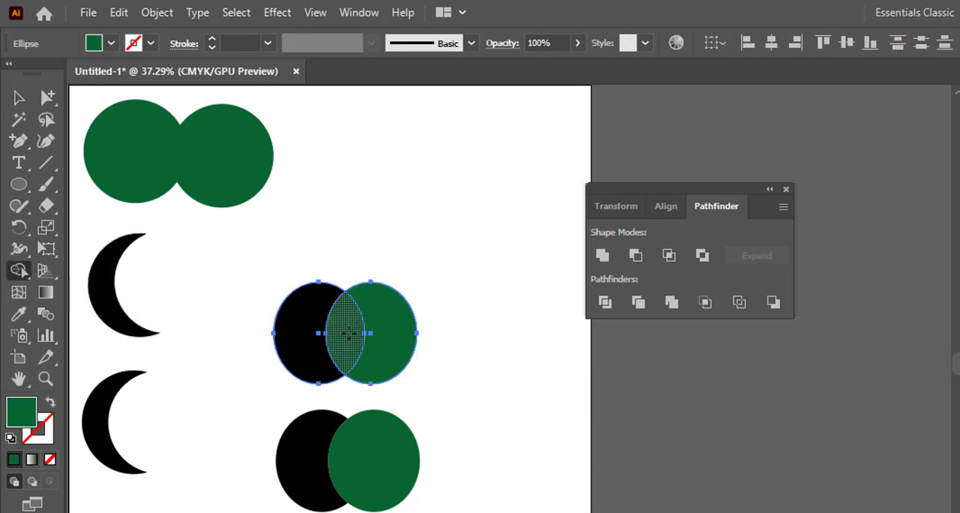
left_click(348, 332, "alt")
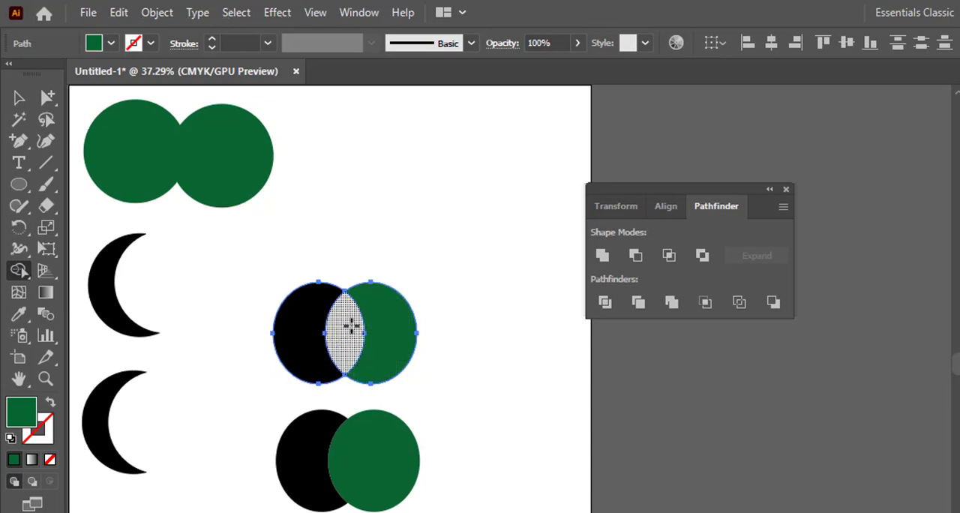
left_click(18, 97)
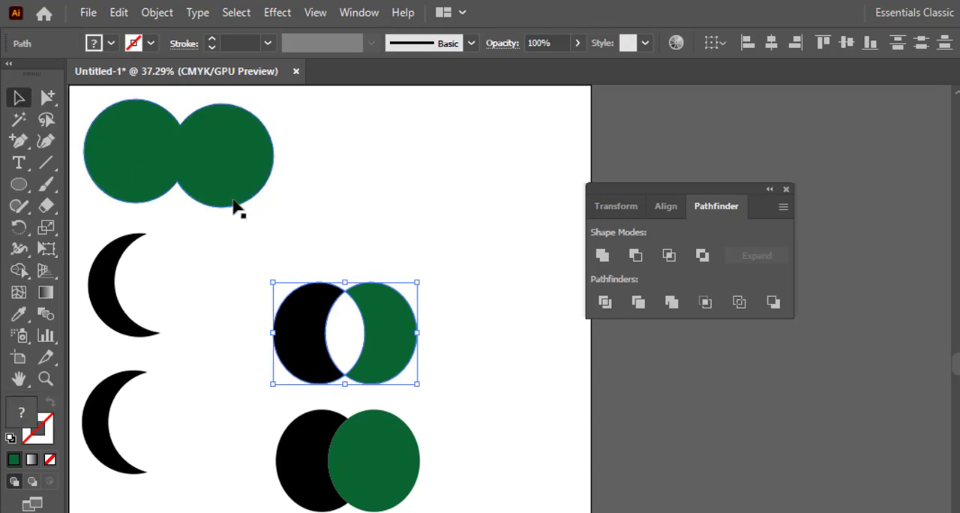
left_click(351, 237)
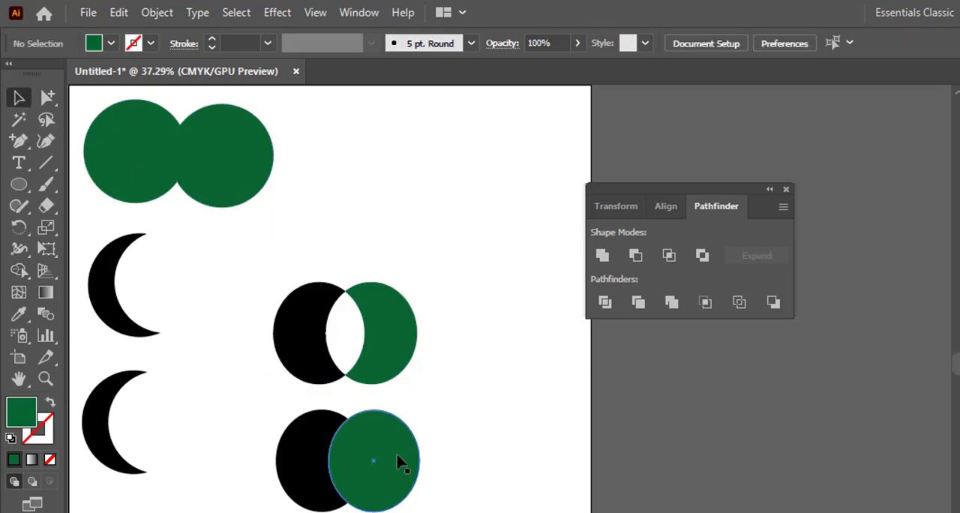
- Exclude the overlapping area of the lower black and green pair with Pathfinder's Exclude mode
left_click_drag(396, 467, 259, 444)
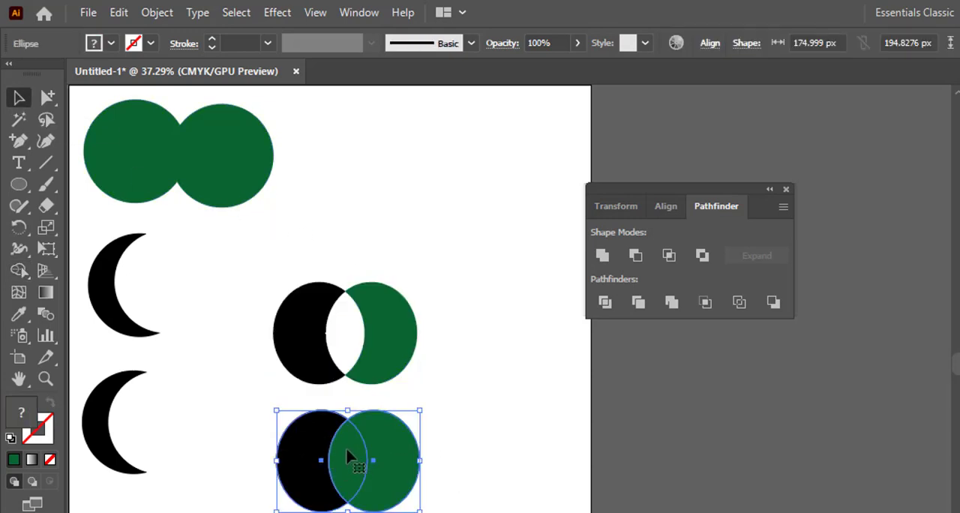
left_click(702, 256)
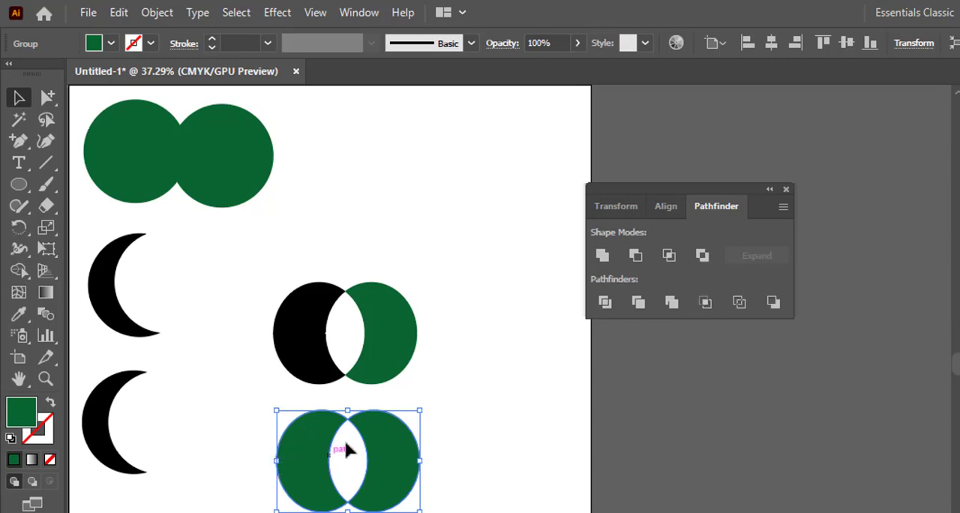
left_click(433, 386)
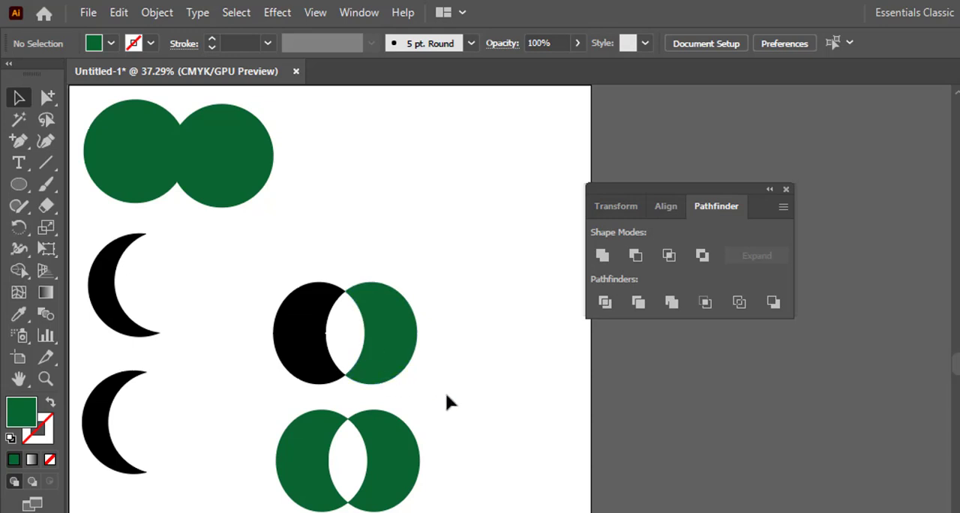
- Draw a green ellipse about 141 × 179 px above the two pairs and duplicate it to the right with an overlap
left_click(20, 197)
left_click_drag(20, 196, 63, 222)
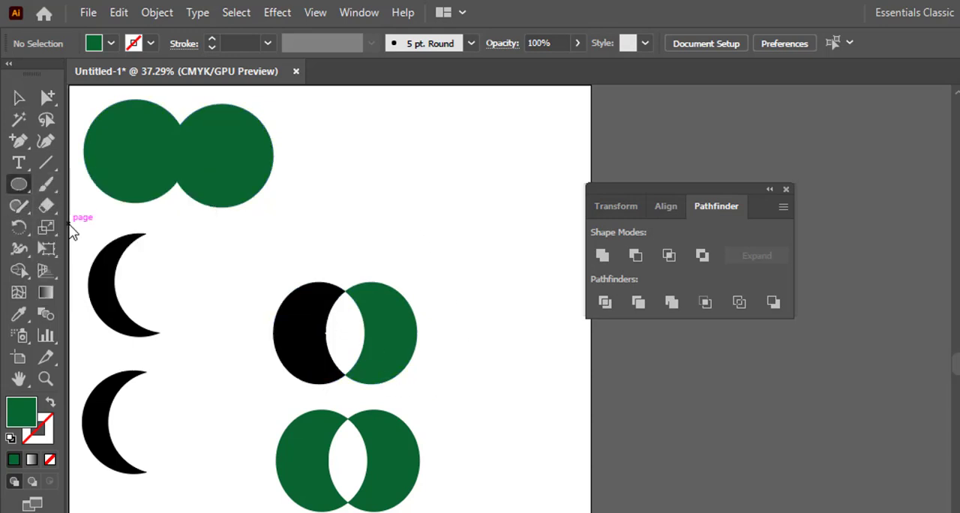
mouse_move(330, 144)
left_mouse_down()
mouse_move(345, 182)
mouse_move(403, 239)
left_mouse_up()
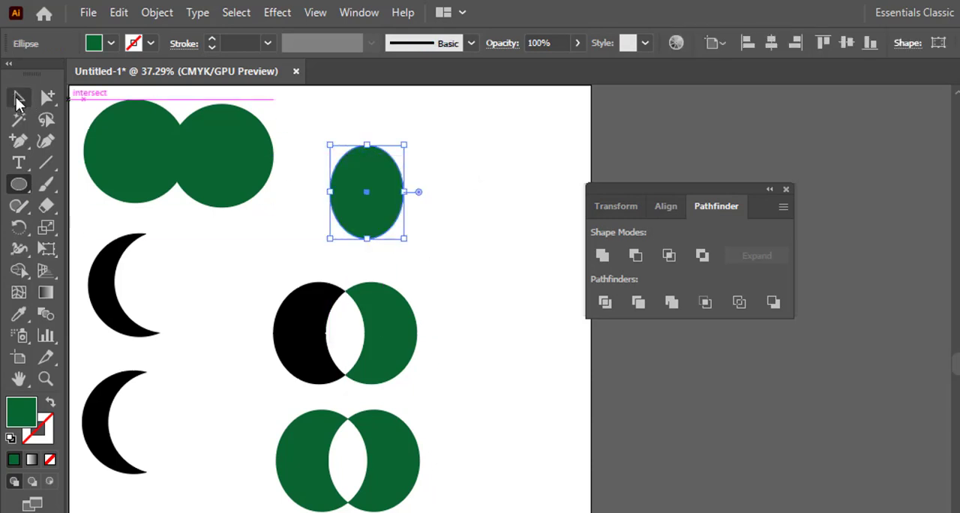
left_click(19, 101)
left_click(421, 261)
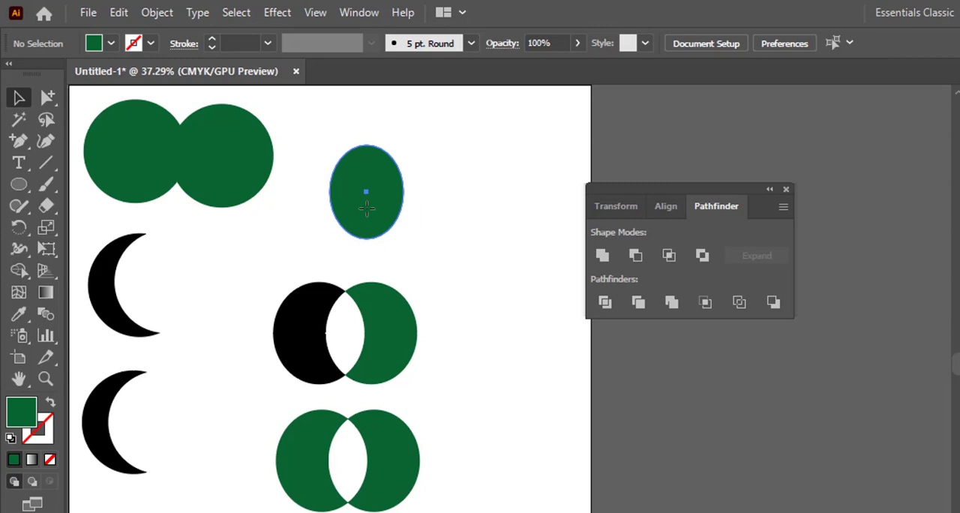
left_click_drag(367, 209, 415, 209)
- Fill the front copy of the new green ellipses with dark blue, and duplicate the pair diagonally down to the right
left_click(109, 44)
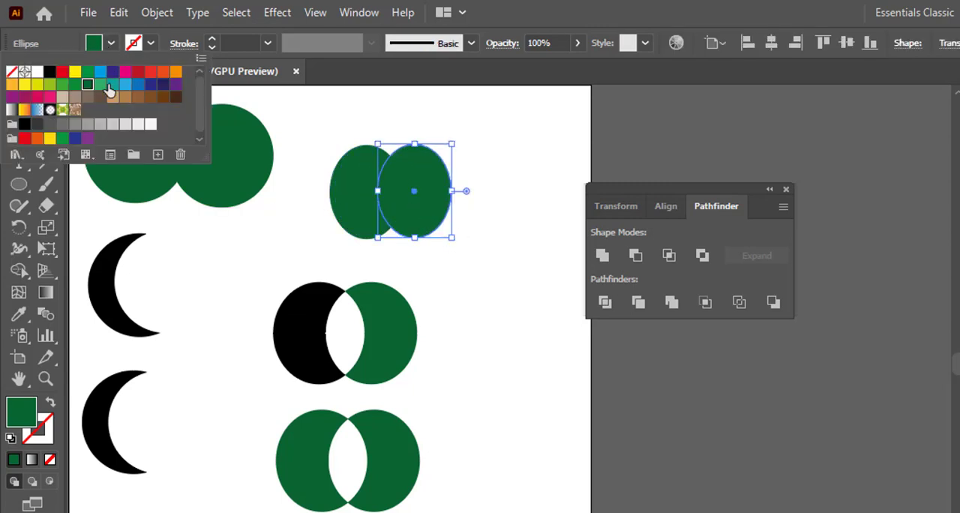
left_click(112, 75)
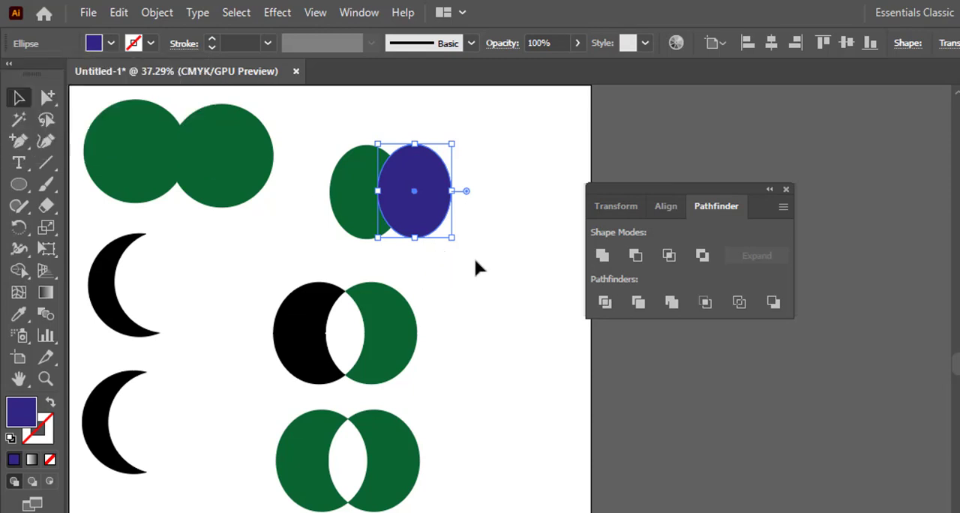
left_click_drag(467, 240, 335, 157)
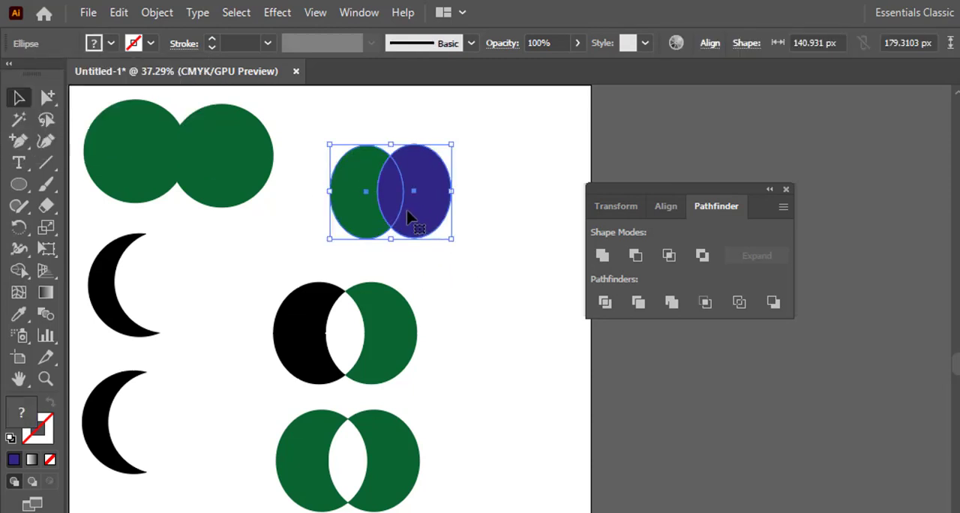
left_click_drag(409, 215, 516, 304)
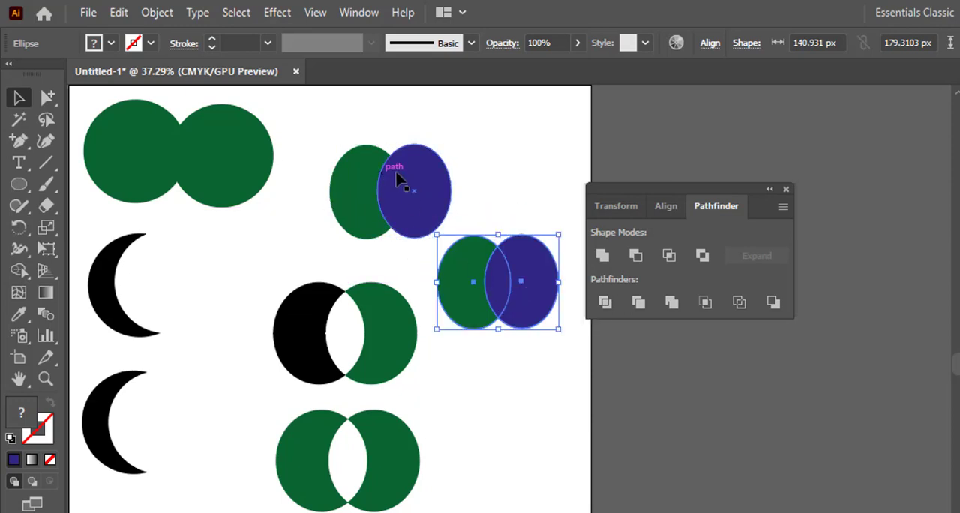
- Split the upper green and dark blue ellipse pair at its overlap with the Shape Builder tool
left_click_drag(337, 185, 337, 187)
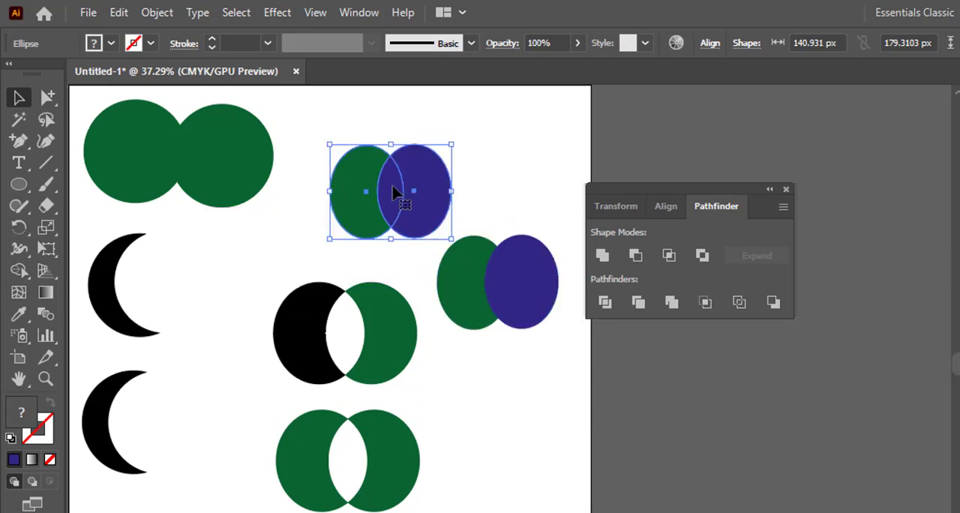
left_click(27, 271)
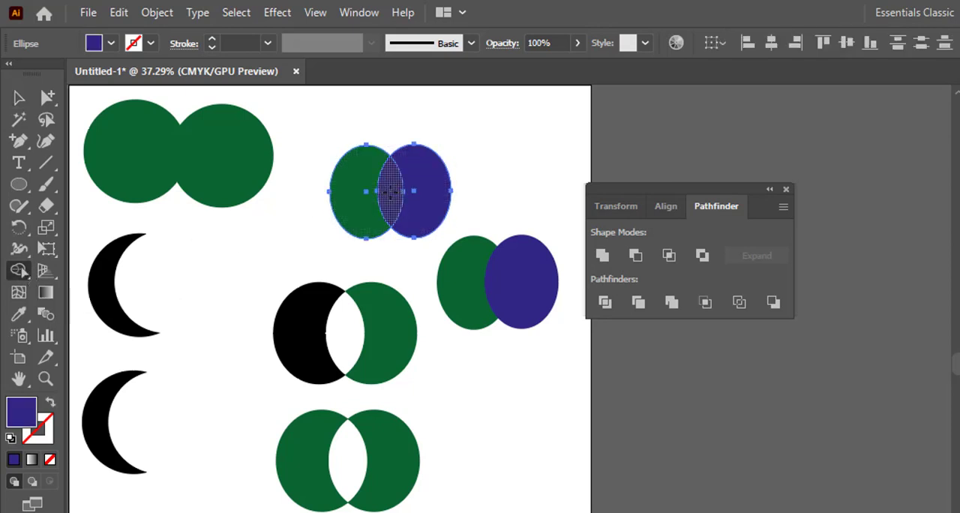
left_click(389, 192)
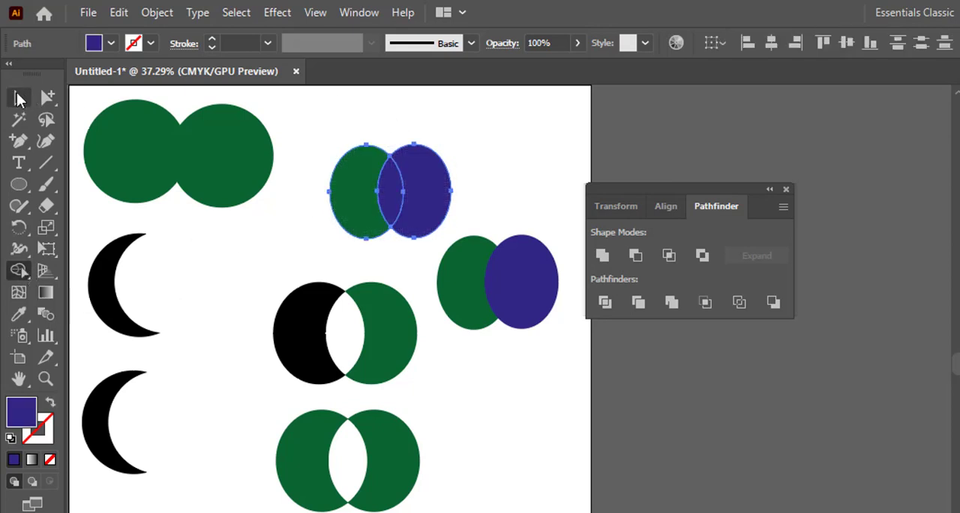
- Pull the overlap piece, the dark blue crescent and the green crescent of the upper pair apart
left_click(19, 98)
mouse_move(395, 196)
left_mouse_down()
mouse_move(407, 138)
mouse_move(386, 188)
left_mouse_up()
right_click(385, 191)
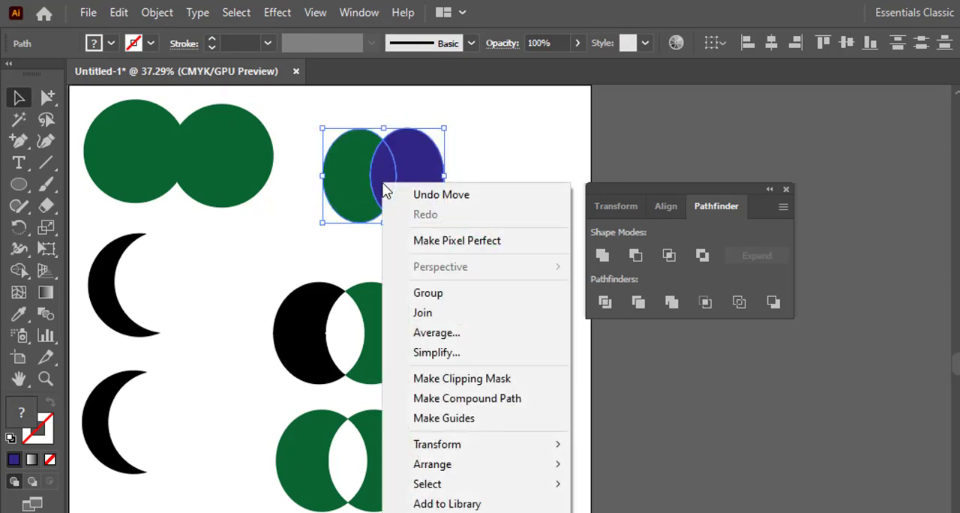
left_click(321, 215)
left_click(321, 214)
left_click_drag(382, 187, 294, 236)
left_click_drag(442, 180, 499, 175)
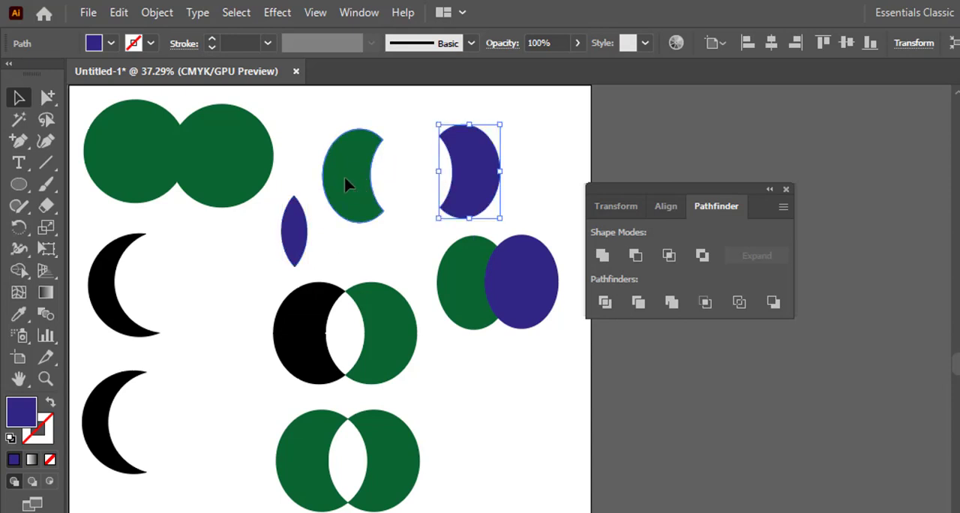
left_click_drag(348, 184, 334, 169)
left_click(412, 217)
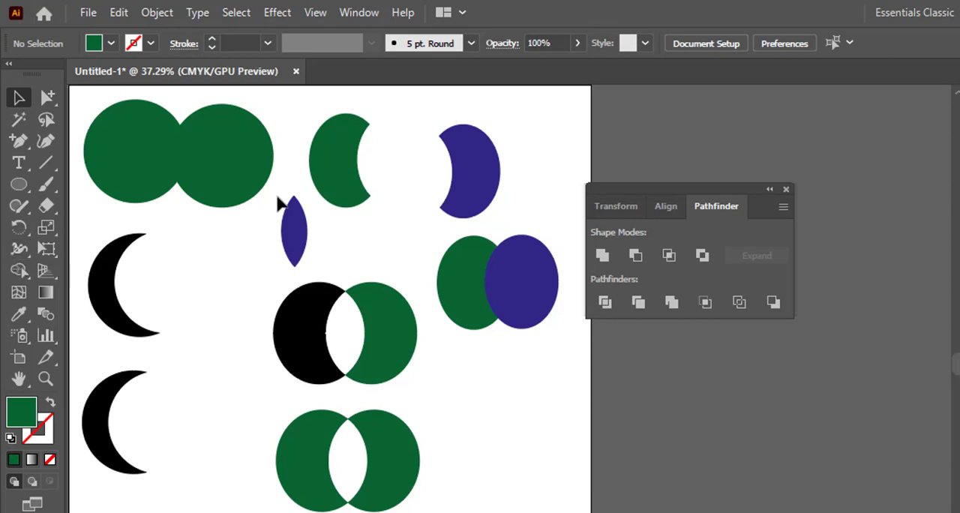
- Split the remaining overlapping green and dark blue ellipse pair with Pathfinder's Divide
left_click_drag(528, 319, 530, 320)
left_click(554, 352)
left_click_drag(554, 353, 477, 250)
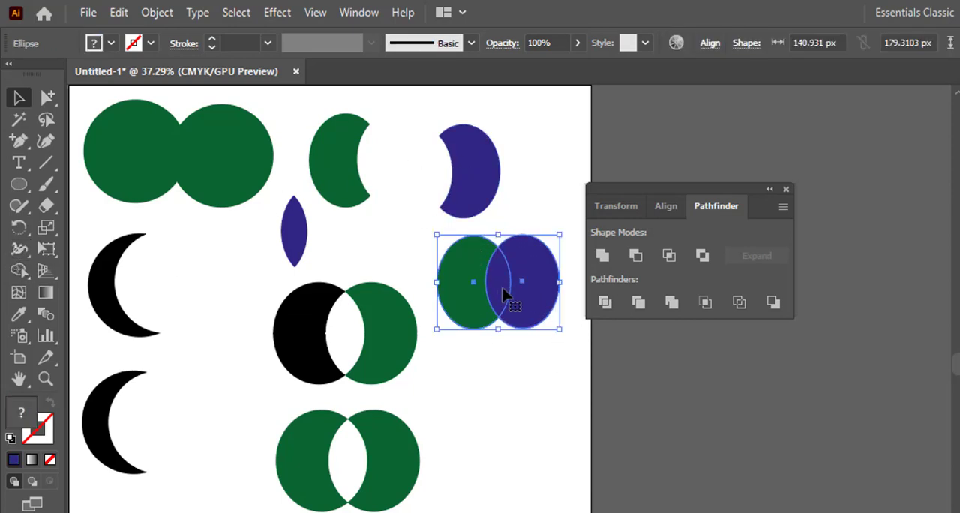
left_click(606, 303)
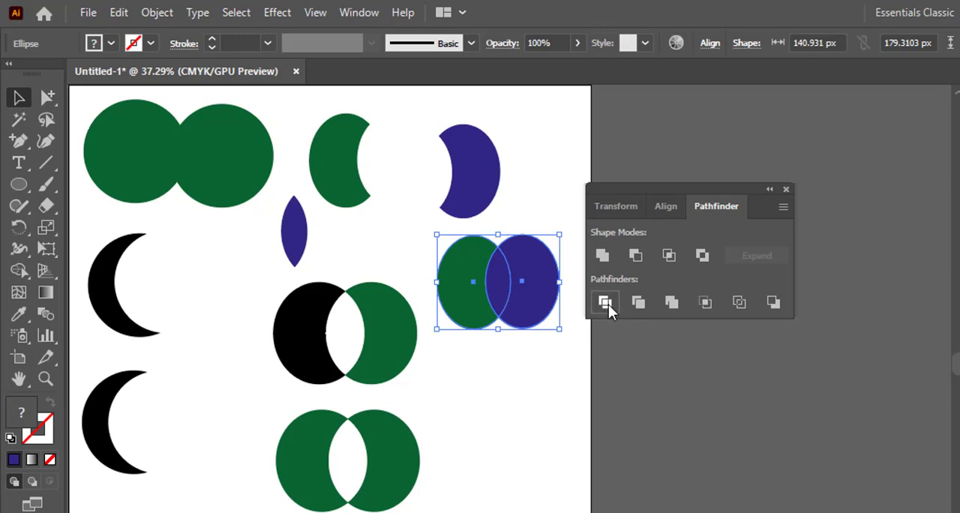
- Ungroup the divided ellipse pair and move its green and dark blue crescents away from the overlap piece
right_click(493, 284)
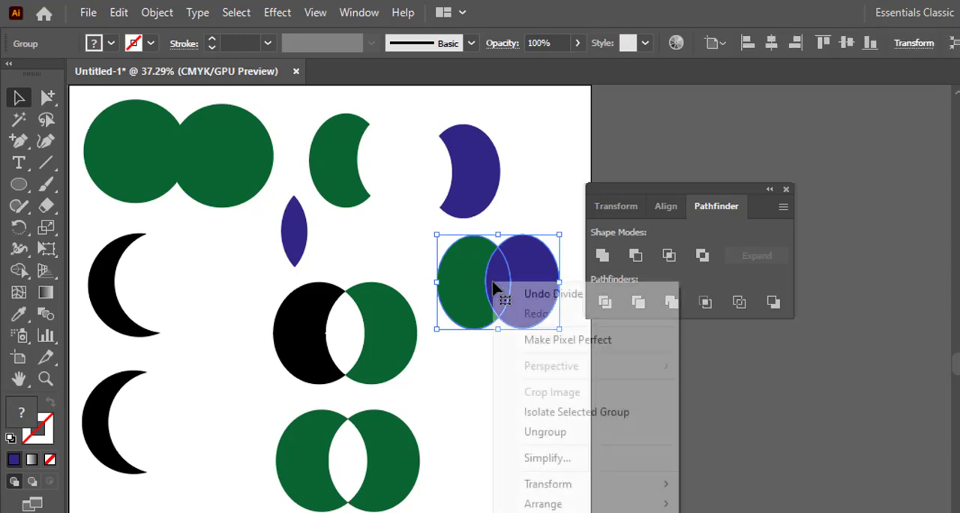
left_click(568, 434)
left_click_drag(468, 295, 436, 296)
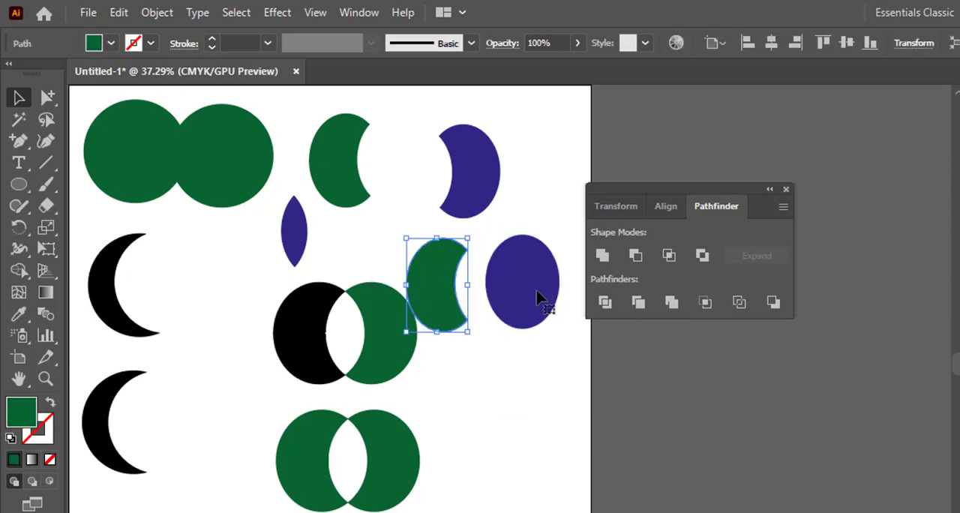
left_click_drag(547, 293, 574, 293)
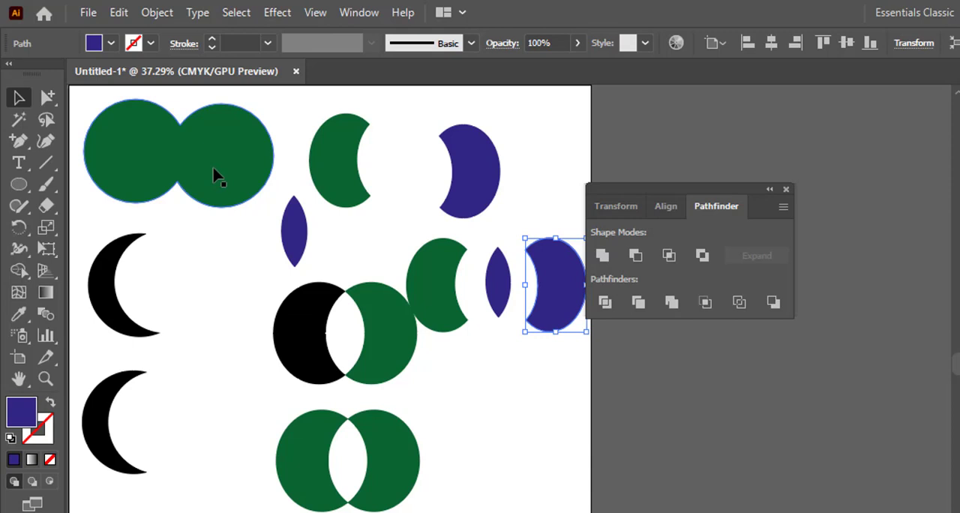
- Delete all the shapes from the artboard, including the dark blue crescent at its edge
left_click_drag(518, 512, 132, 128)
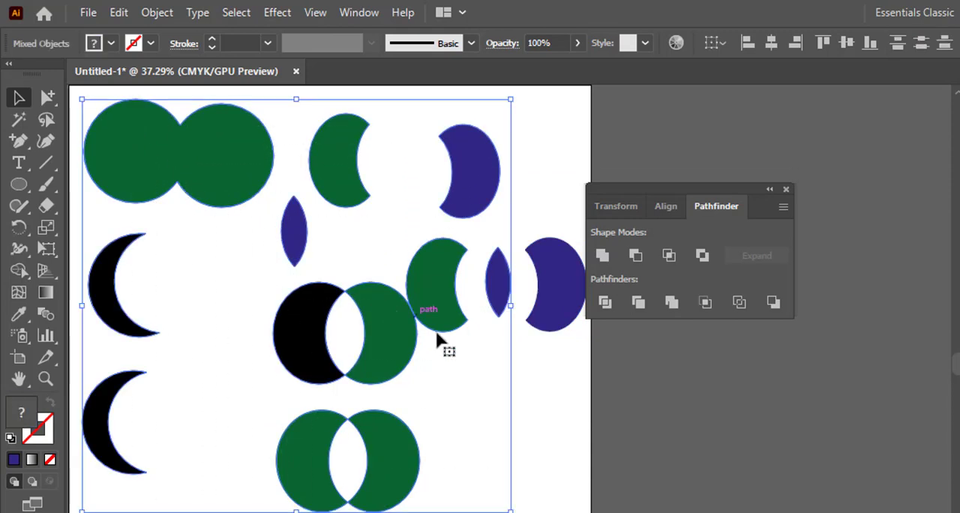
key("Delete")
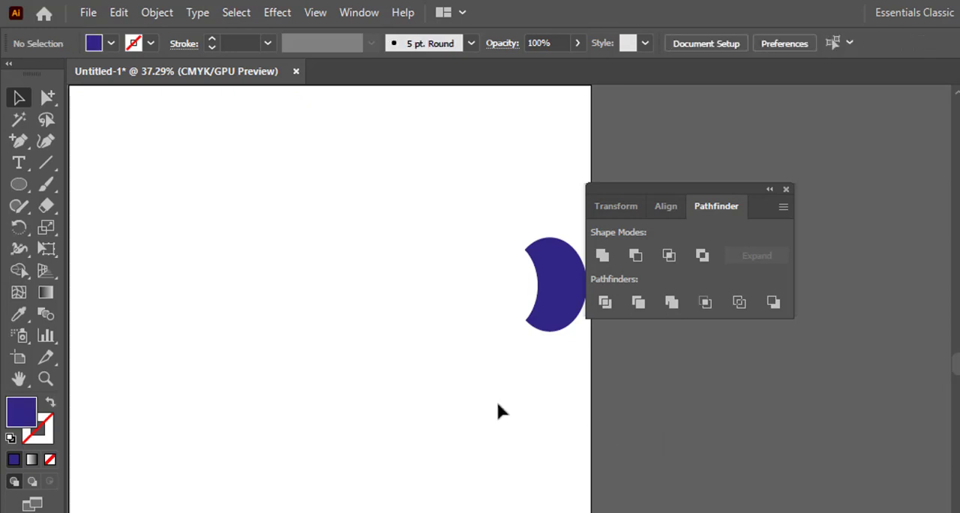
left_click_drag(498, 403, 541, 246)
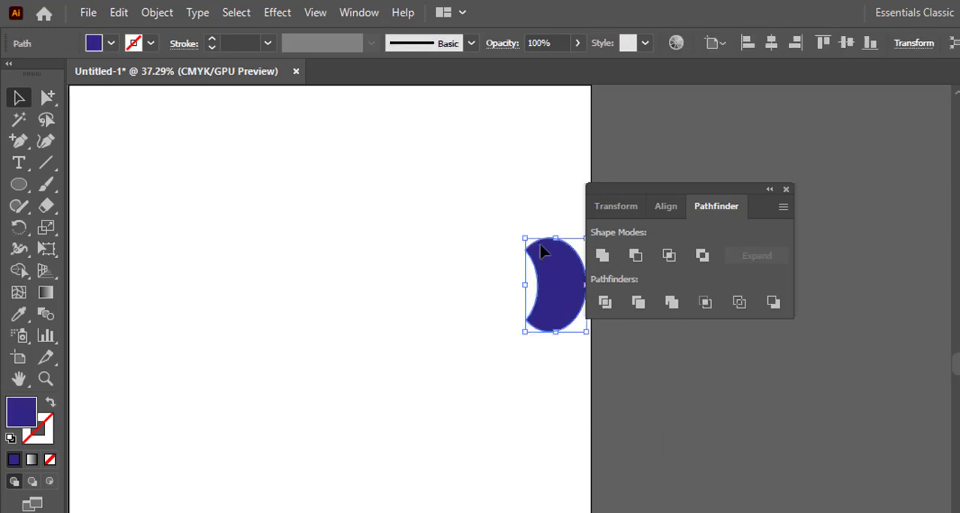
key("Delete")
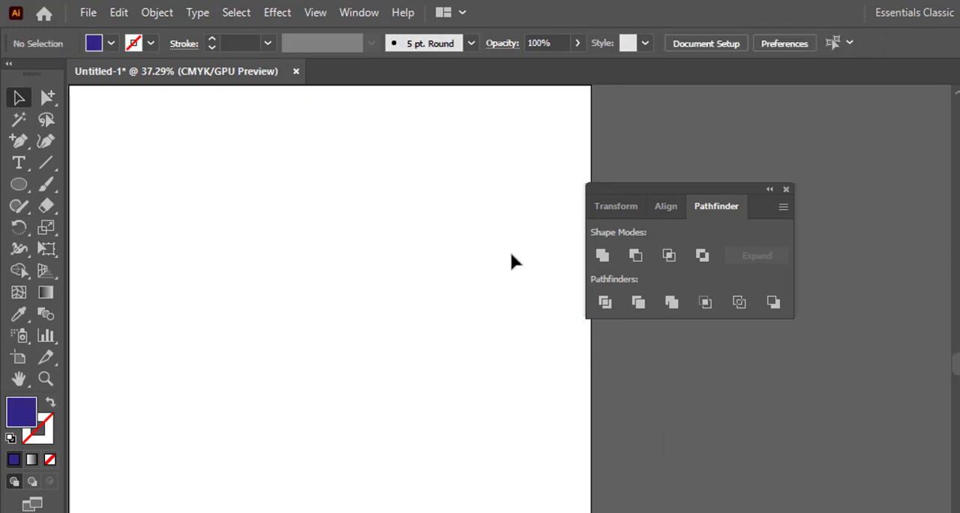
- Draw a narrow vertical dark blue rectangle on the empty artboard and duplicate it twice to the right
left_click(18, 186)
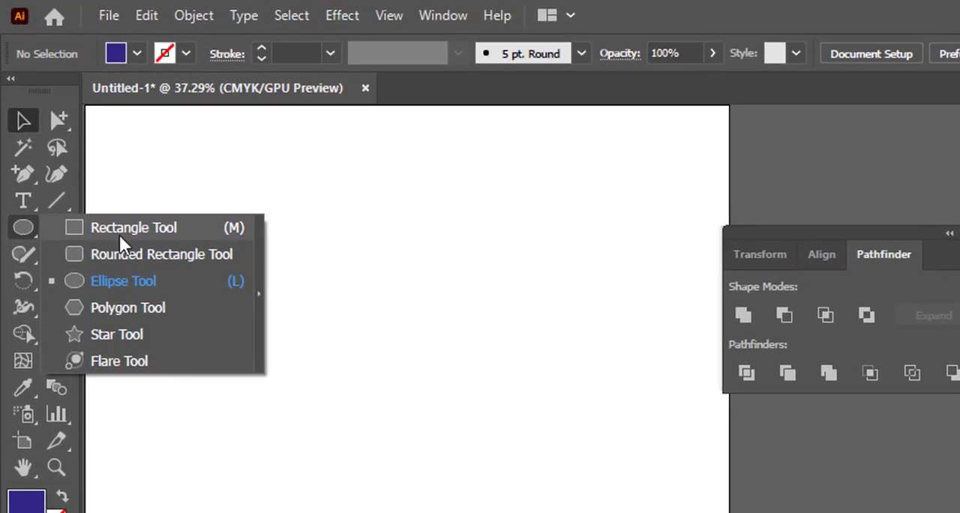
left_click(75, 201)
left_click_drag(226, 281, 263, 428)
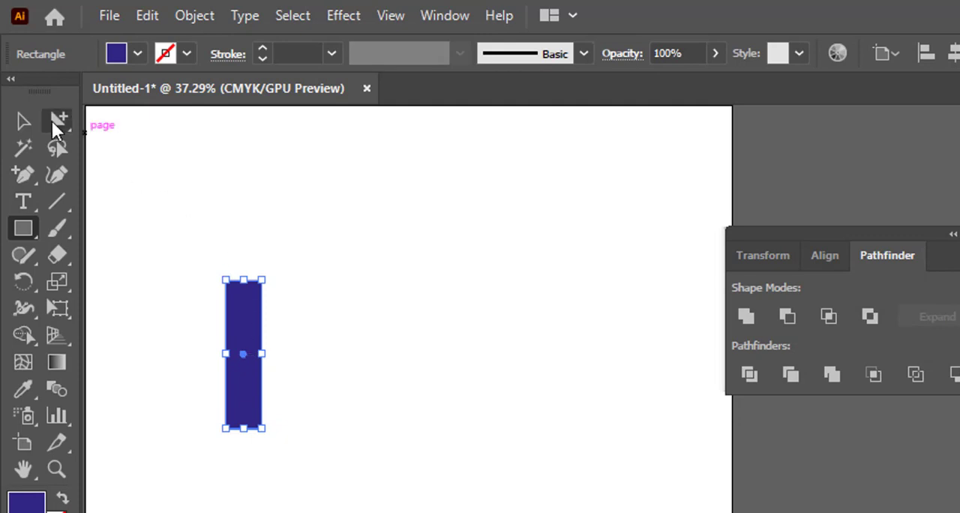
left_click(26, 120)
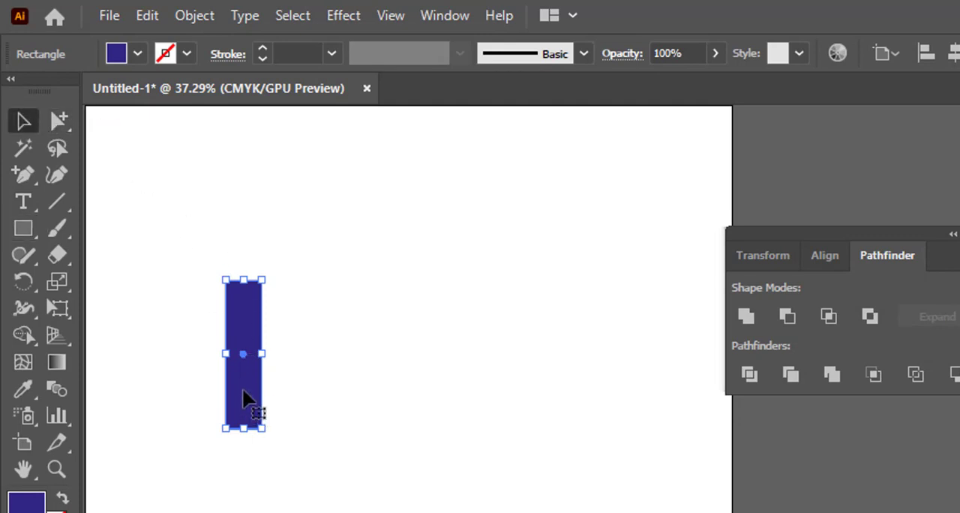
left_click_drag(251, 383, 375, 405)
left_click(471, 379)
left_click(407, 398)
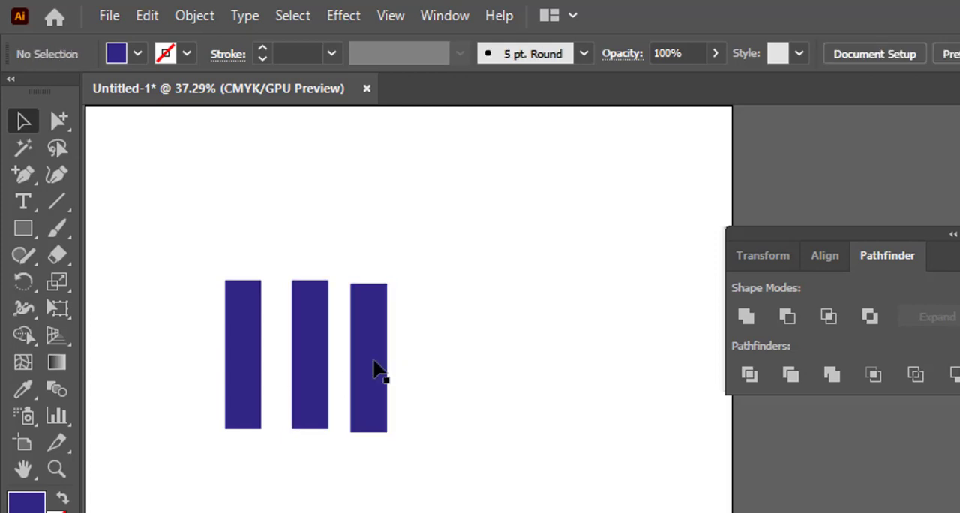
- Move the first and middle bars level with the third bar and space the three evenly
left_click_drag(249, 378, 255, 382)
left_click(399, 364)
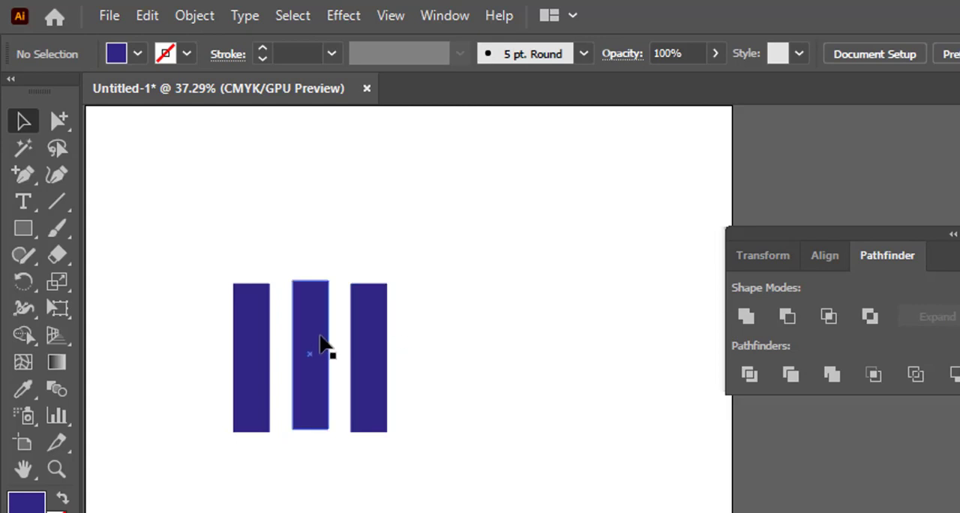
left_click_drag(321, 343, 321, 350)
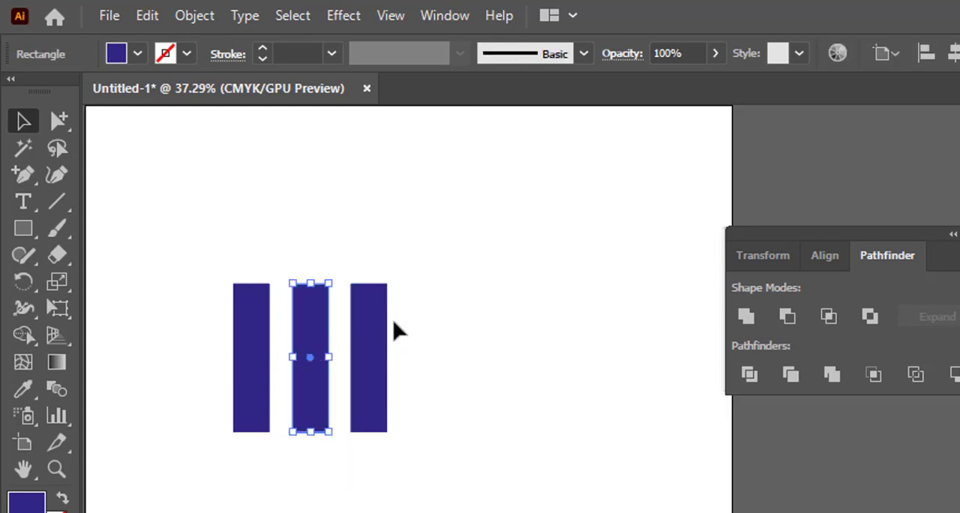
left_click(337, 344)
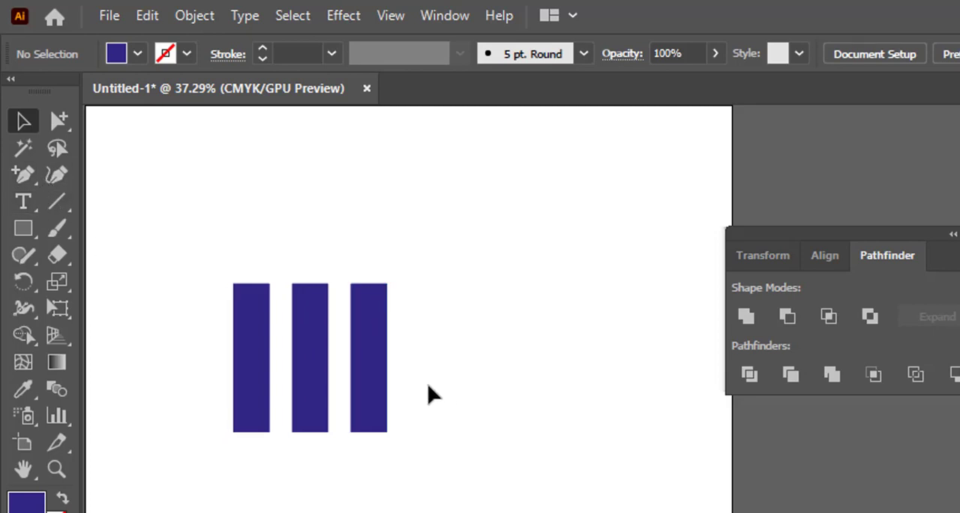
- Rotate the three dark blue bars together by about 27° counterclockwise
left_click_drag(434, 369, 219, 315)
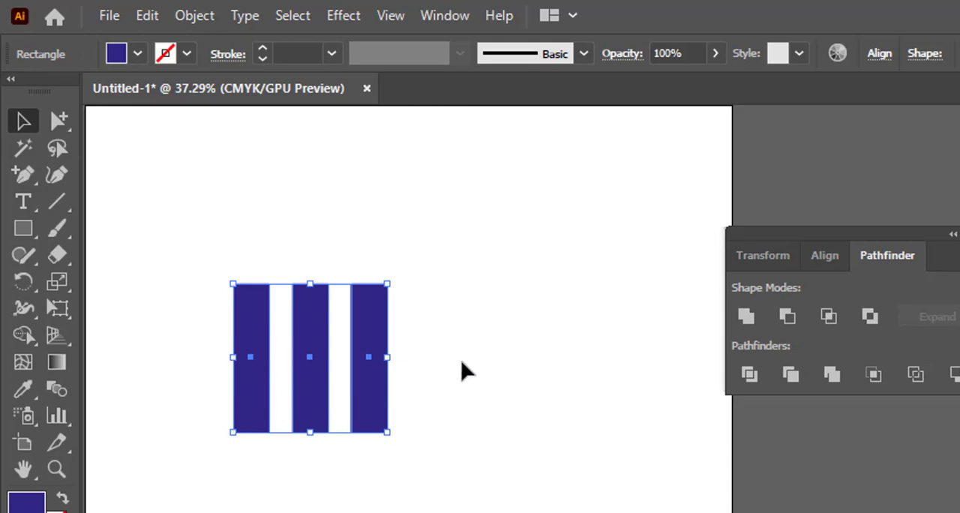
left_click(424, 366)
left_click_drag(426, 354, 207, 307)
left_click_drag(398, 442, 429, 393)
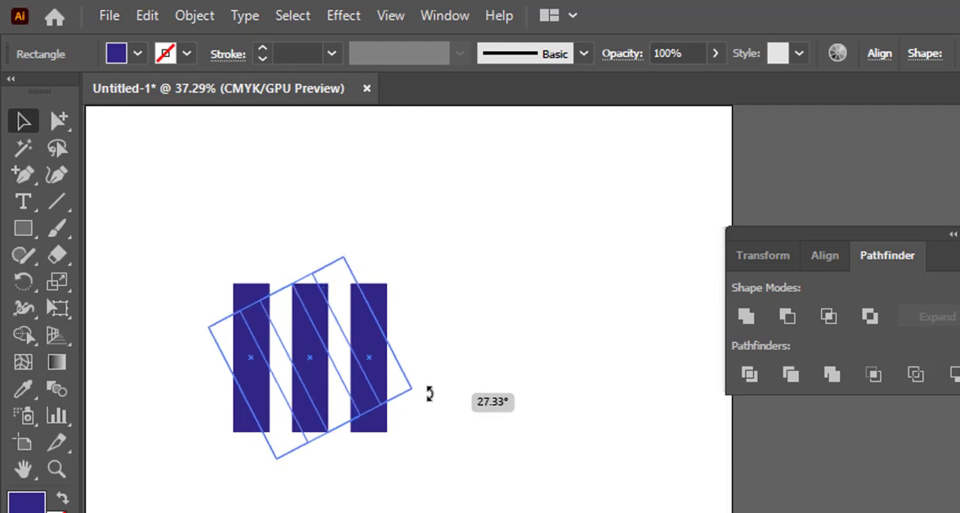
left_click_drag(430, 393, 427, 393)
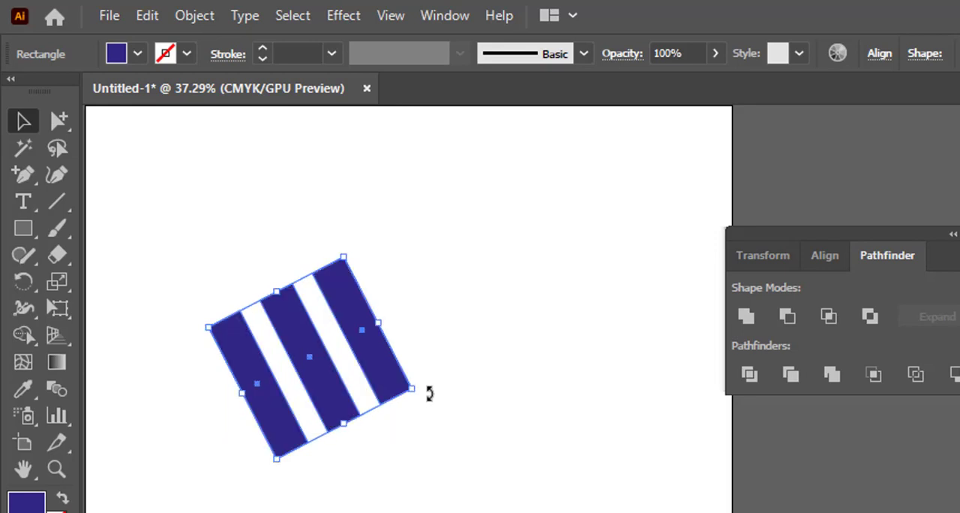
left_click(383, 470)
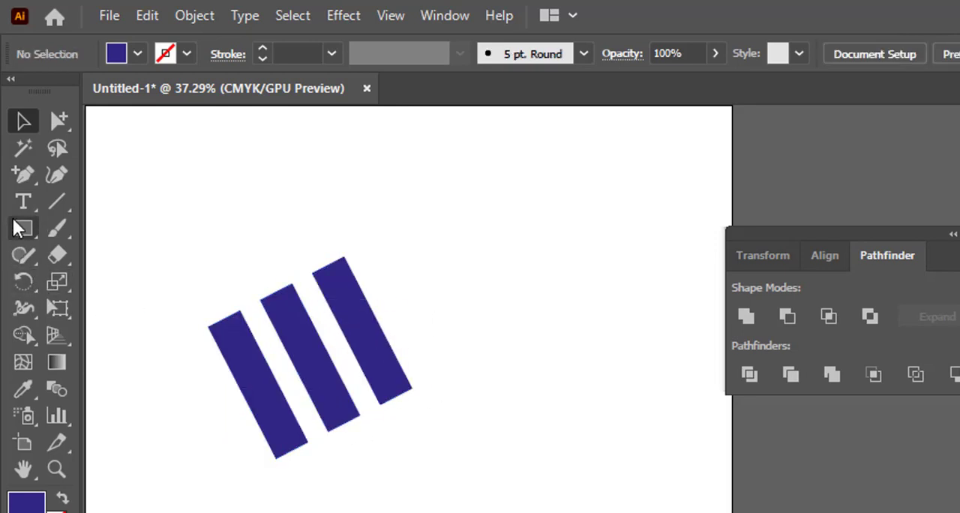
- Draw a large rectangle over the lower part of the tilted bars and fill it with white
left_click_drag(20, 231, 112, 234)
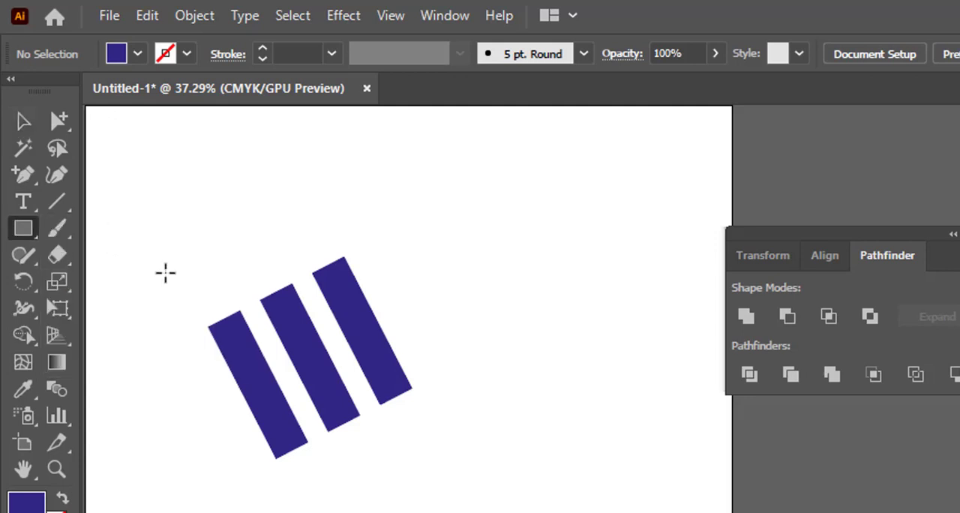
left_click_drag(167, 373, 472, 512)
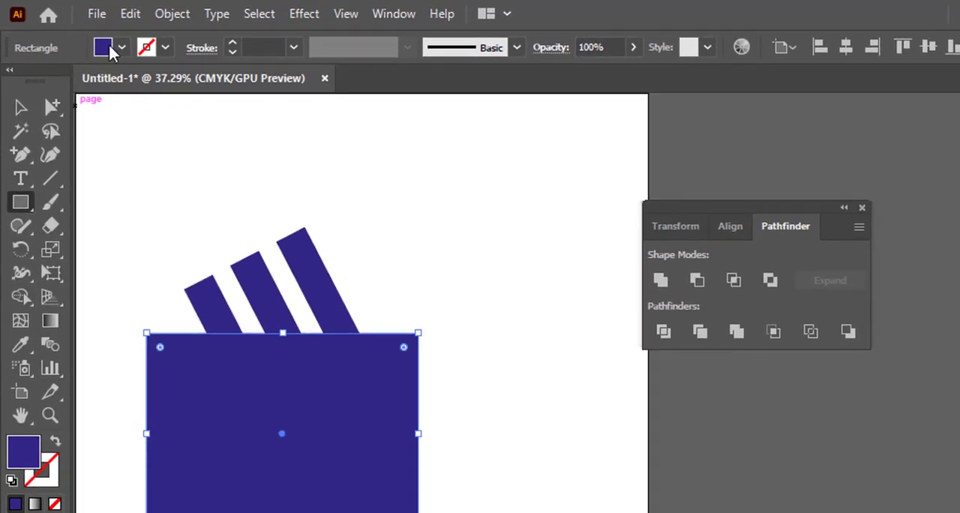
left_click(110, 47)
left_click(41, 79)
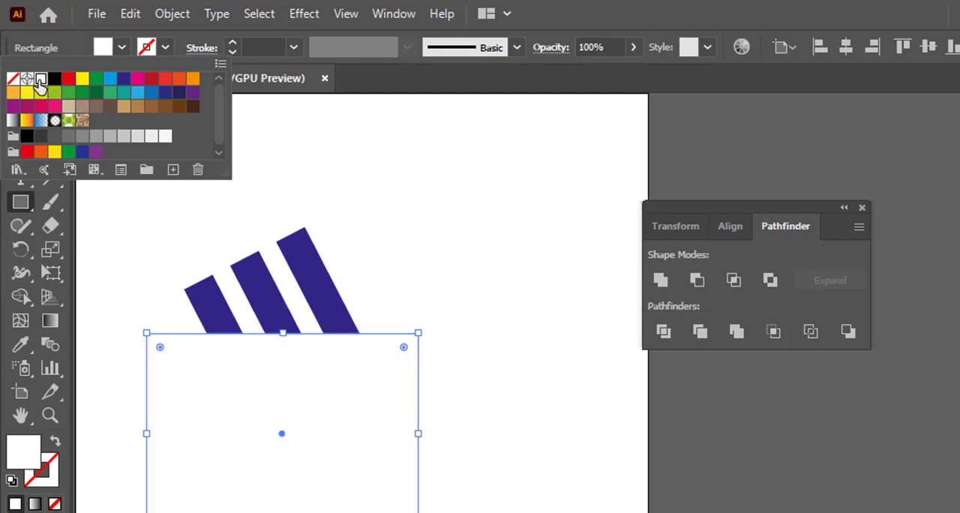
left_click(428, 237)
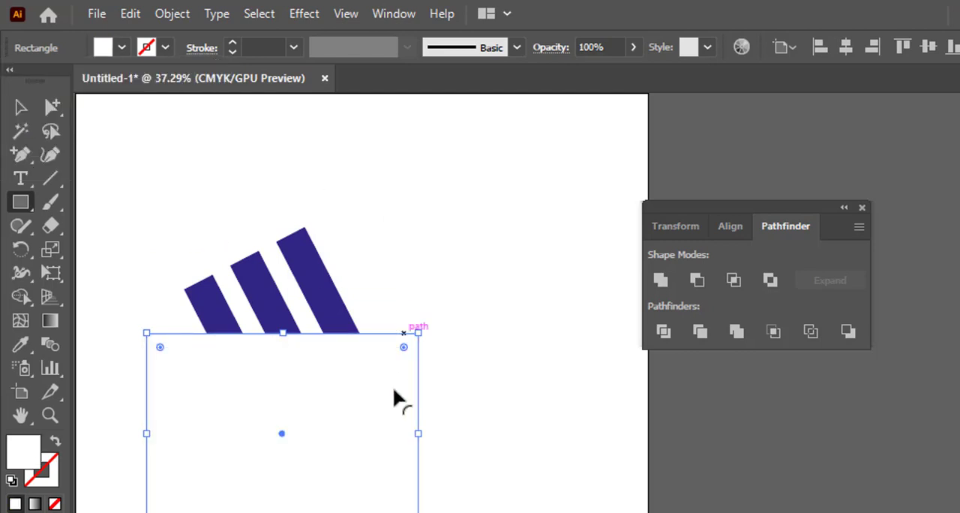
- Raise the white rectangle over more of the bars and merge it with the covered bar parts using the Shape Builder tool
left_click(22, 110)
left_click_drag(333, 426, 340, 396)
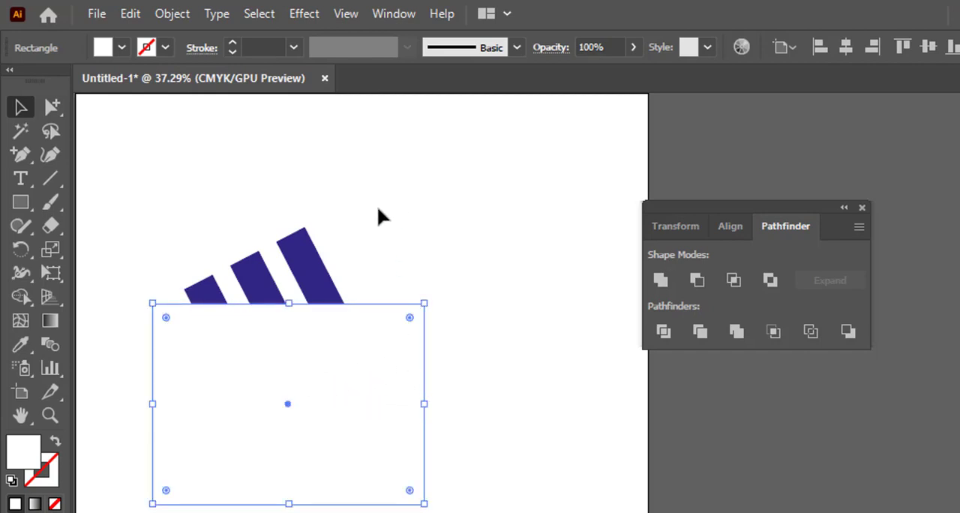
left_click_drag(365, 210, 170, 385)
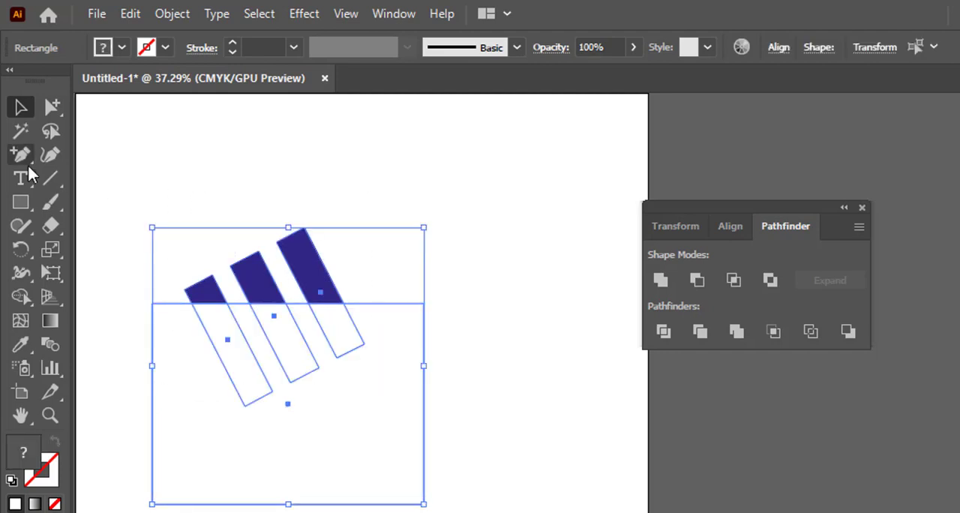
left_click(21, 296)
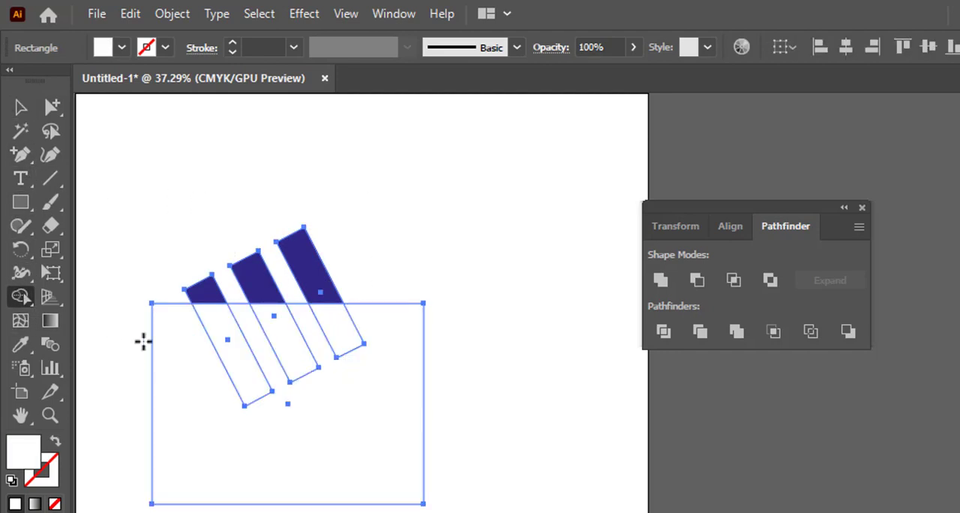
left_click_drag(127, 338, 450, 335)
- Delete the white shape covering the lower part of the bars, leaving only the three trimmed dark blue bars
left_click(21, 114)
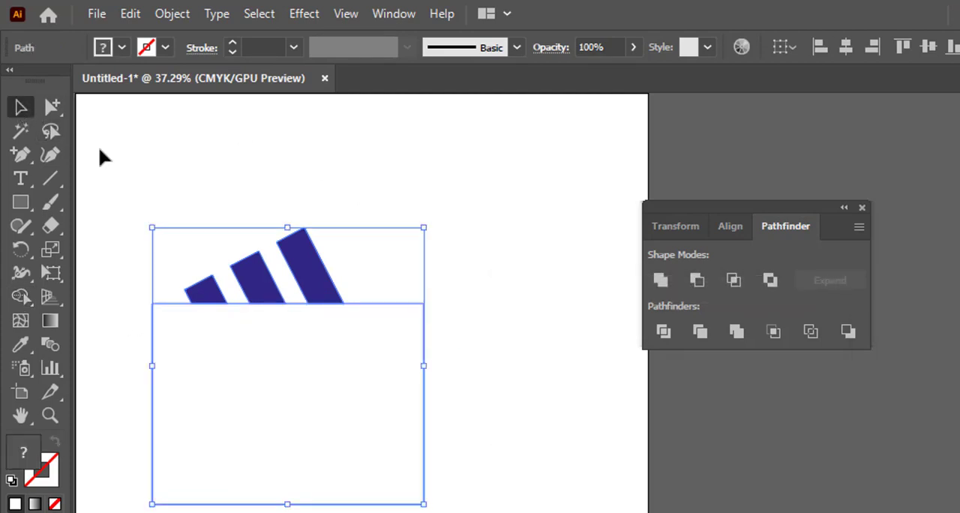
left_click(463, 413)
left_click(311, 373)
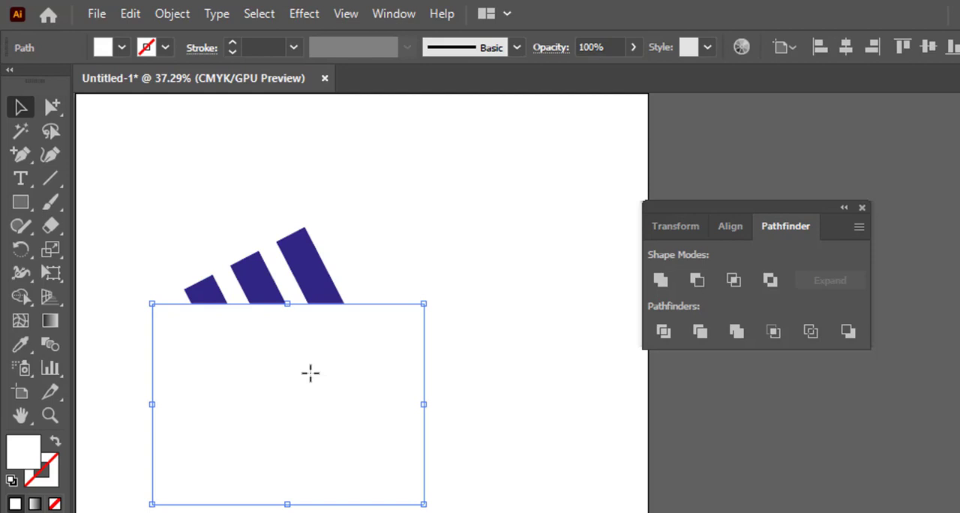
key("Delete")
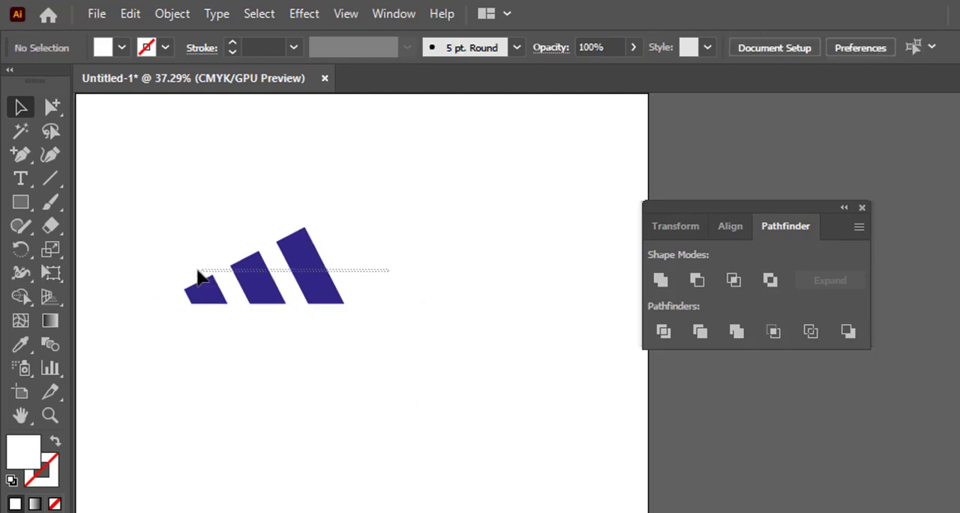
- Select the three trimmed dark blue bars and group them
left_click(255, 297)
left_click(389, 284)
left_click_drag(378, 274, 182, 289)
right_click(254, 289)
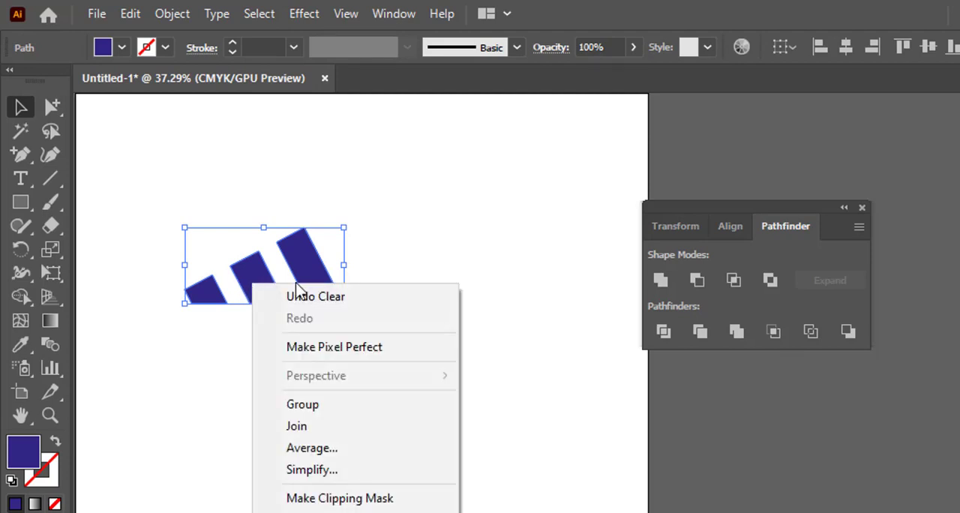
left_click(310, 407)
left_click(259, 308)
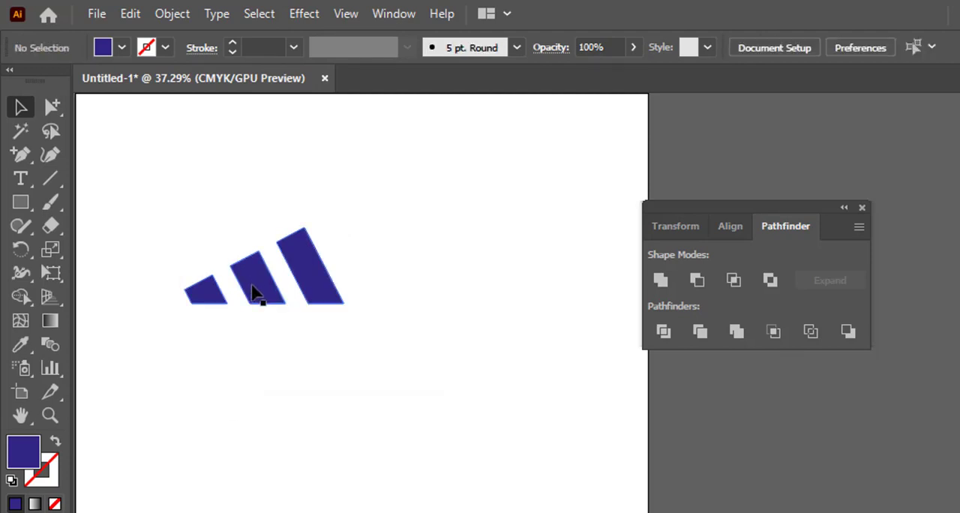
- Move the grouped bars as one object to the upper middle of the artboard
left_click_drag(252, 293, 351, 248)
left_click(382, 378)
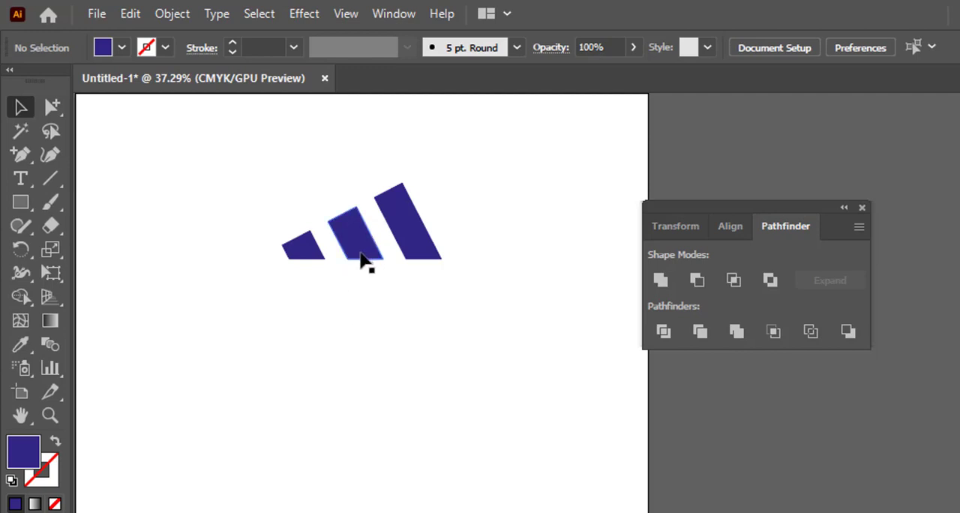
left_click_drag(361, 259, 295, 259)
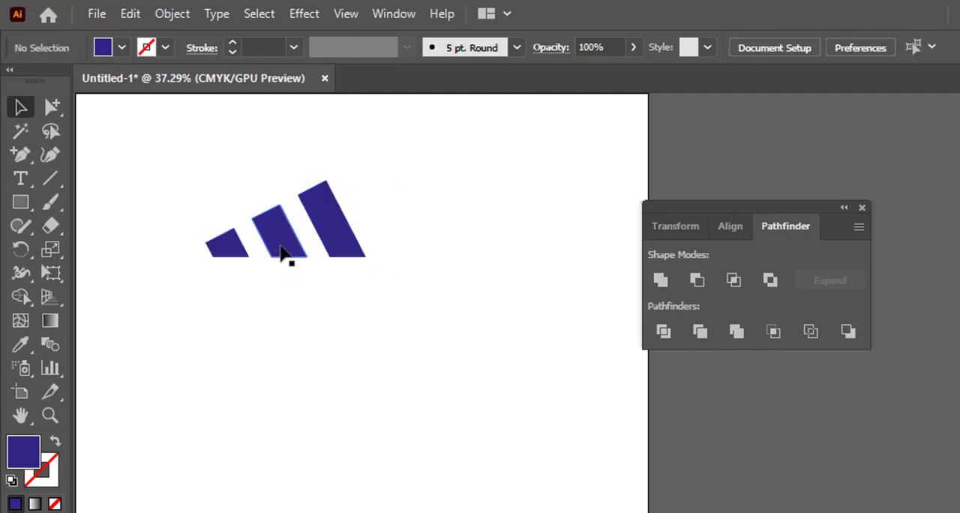
- Try to ungroup the three dark blue bars
left_click(53, 105)
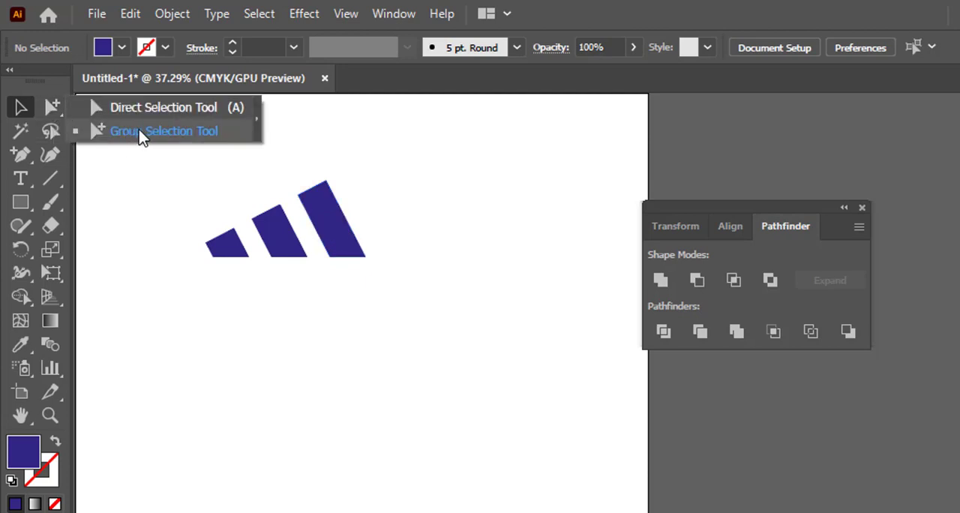
left_click(19, 105)
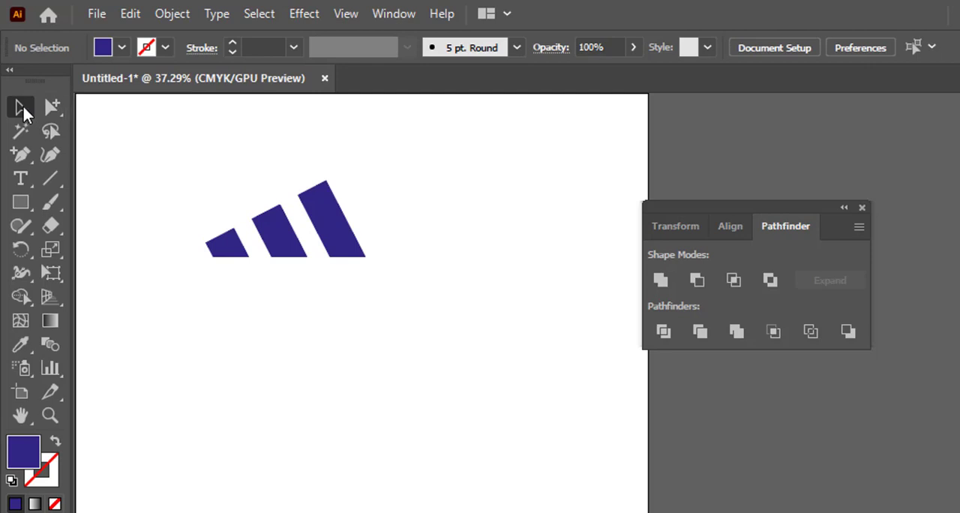
right_click(328, 225)
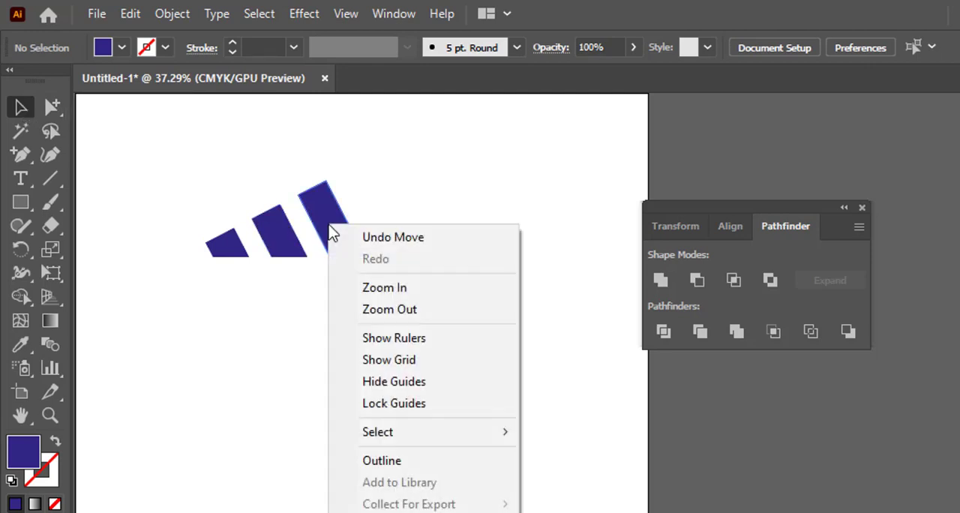
key("Escape")
left_click(318, 213)
right_click(339, 215)
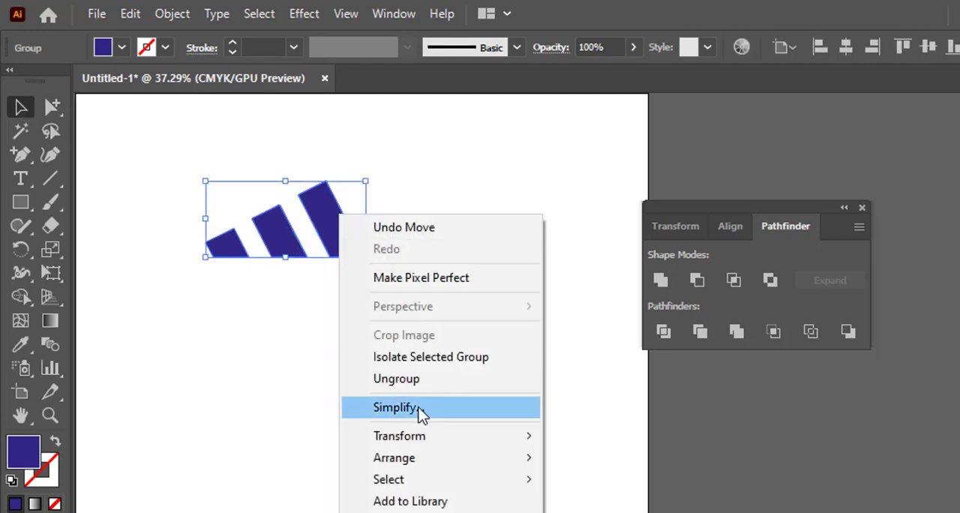
left_click(415, 380)
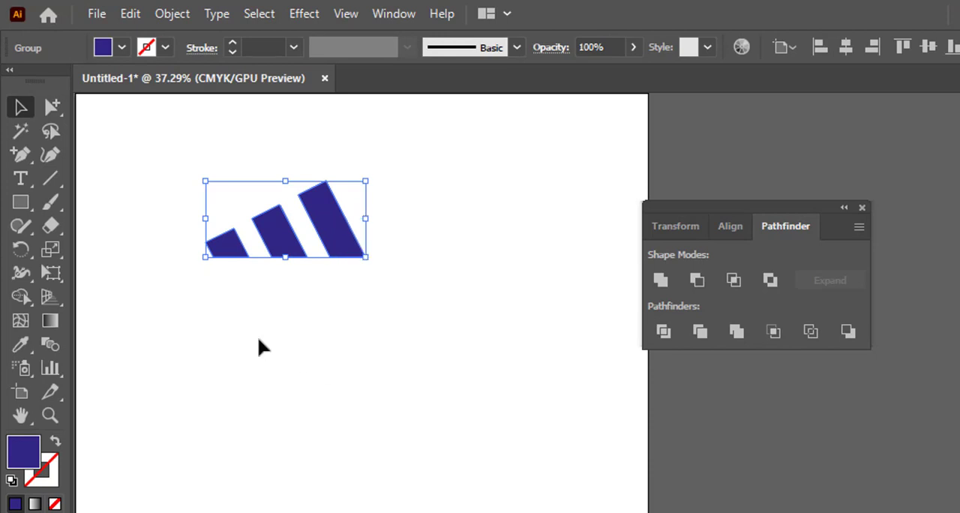
left_click(258, 341)
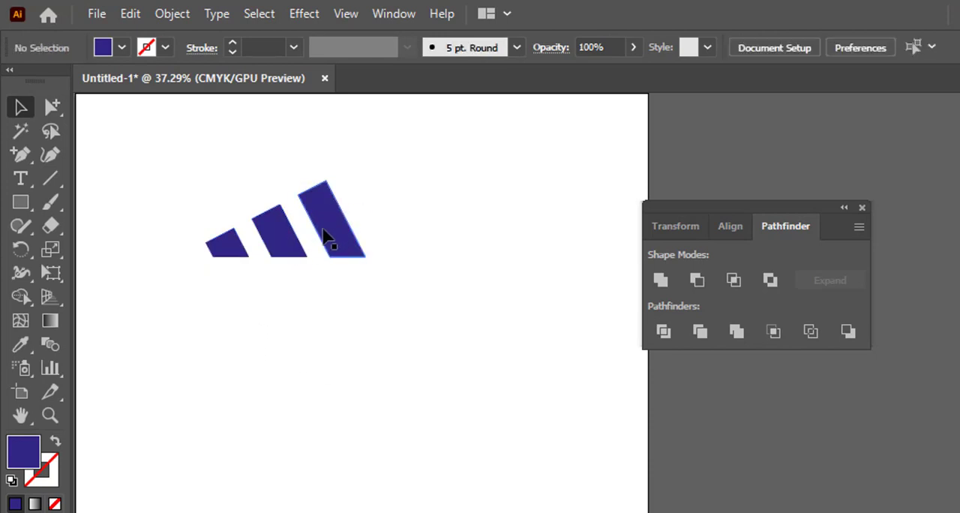
left_click(328, 238)
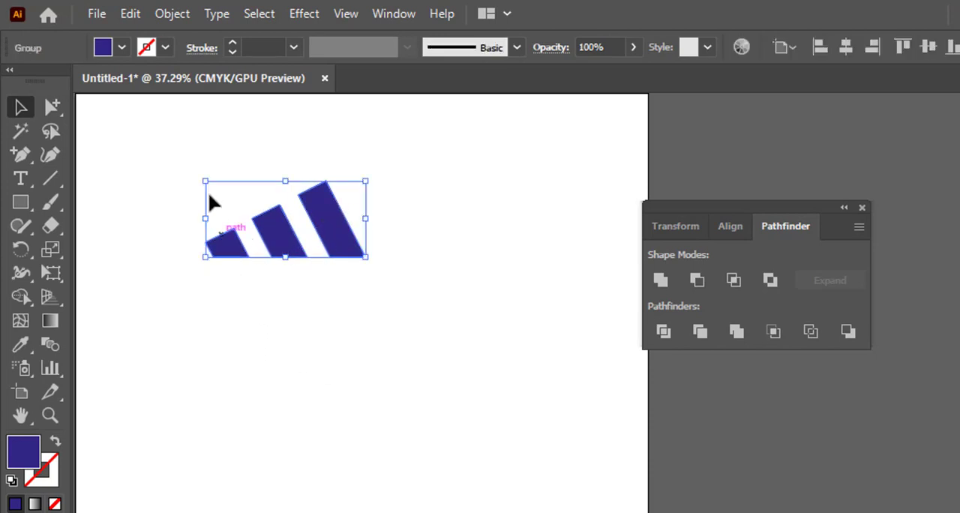
- Activate the Group Selection tool and fill the whole group of bars with dark green
left_click(51, 106)
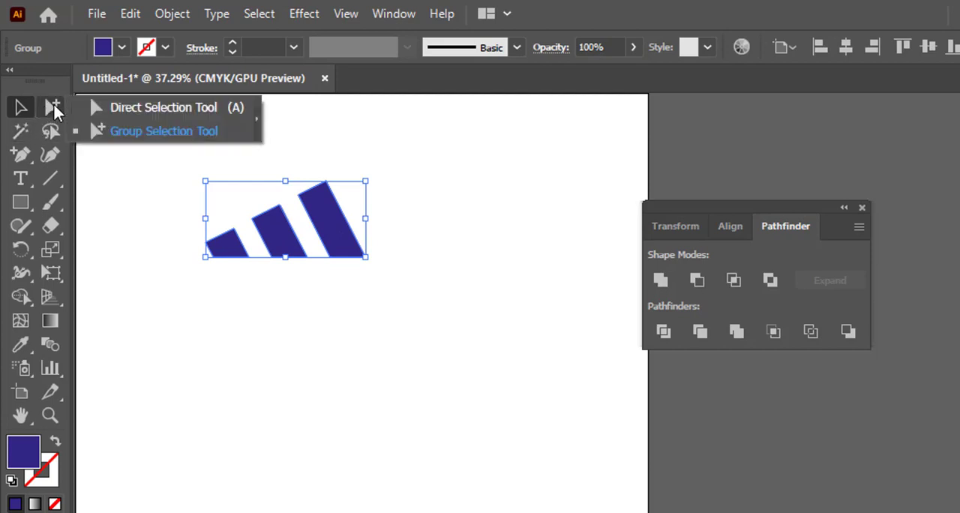
left_click(137, 143)
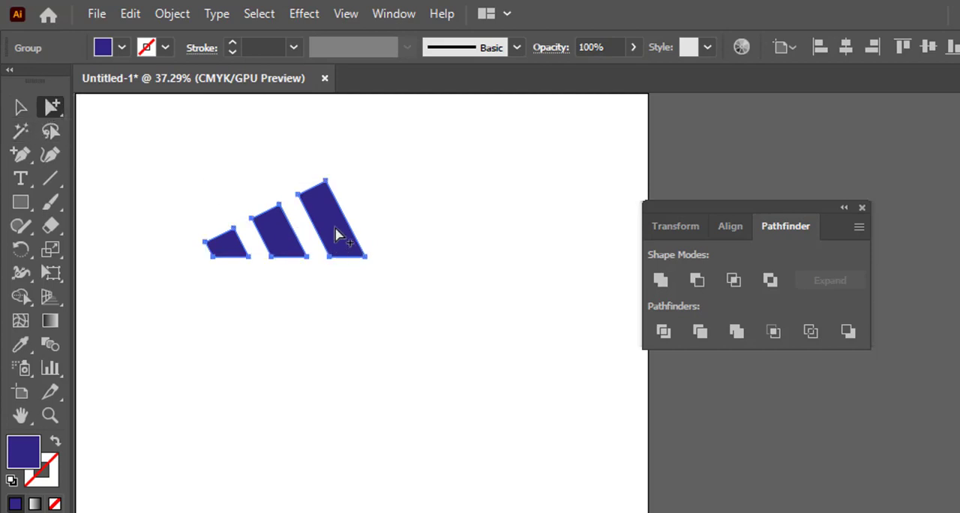
left_click(103, 47)
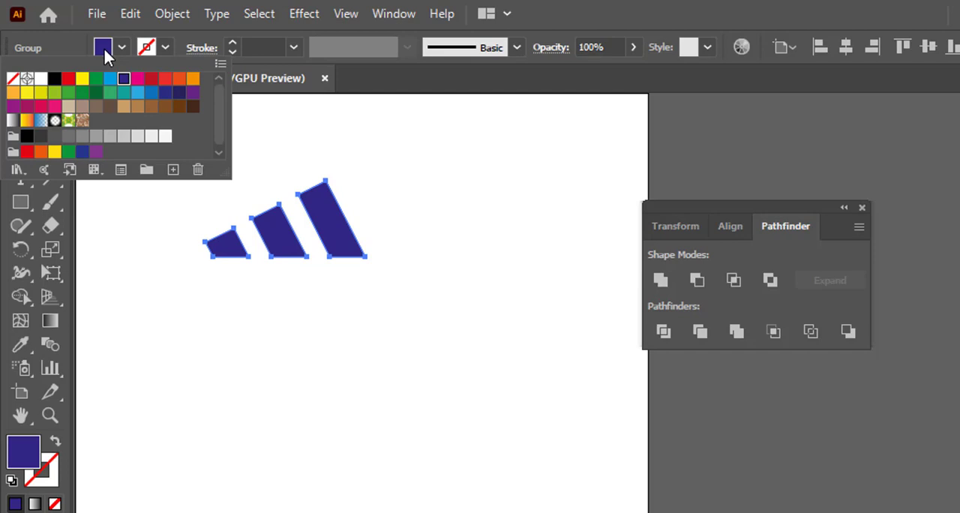
left_click(96, 93)
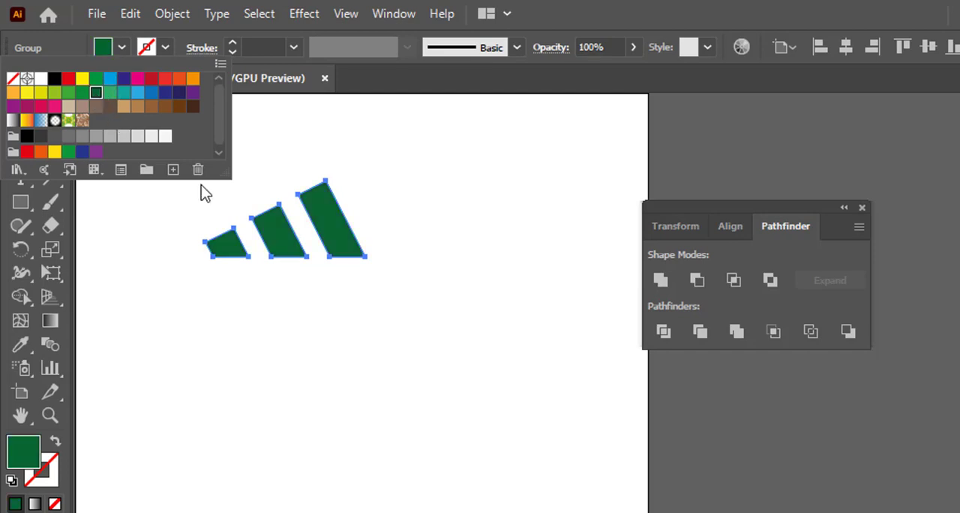
left_click(276, 161)
left_click(304, 287)
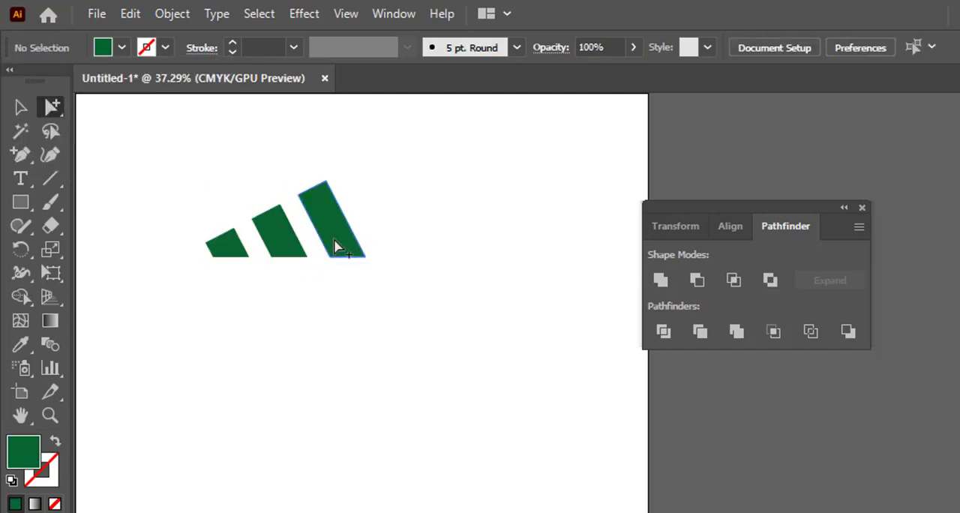
- Within the group, fill the tallest bar with dark blue and the middle bar with magenta
left_click(332, 247)
left_click(103, 50)
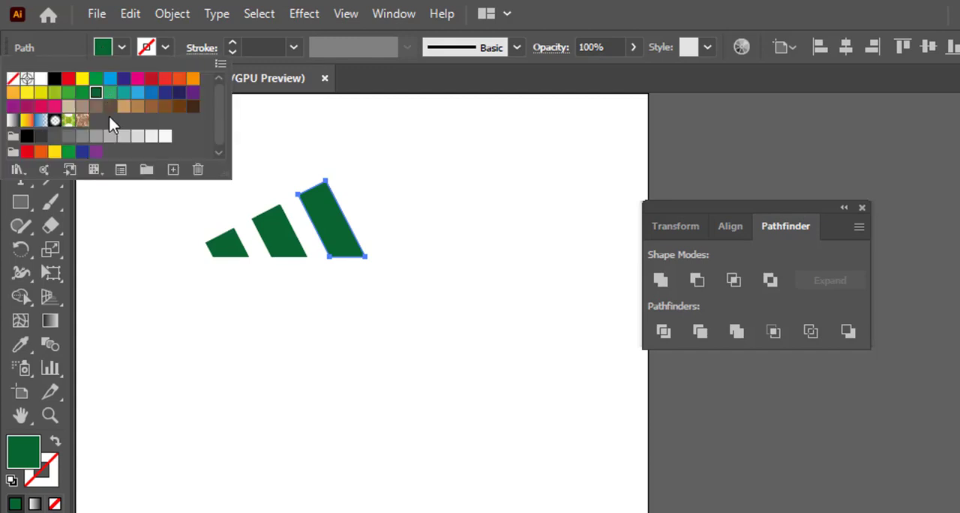
left_click(124, 79)
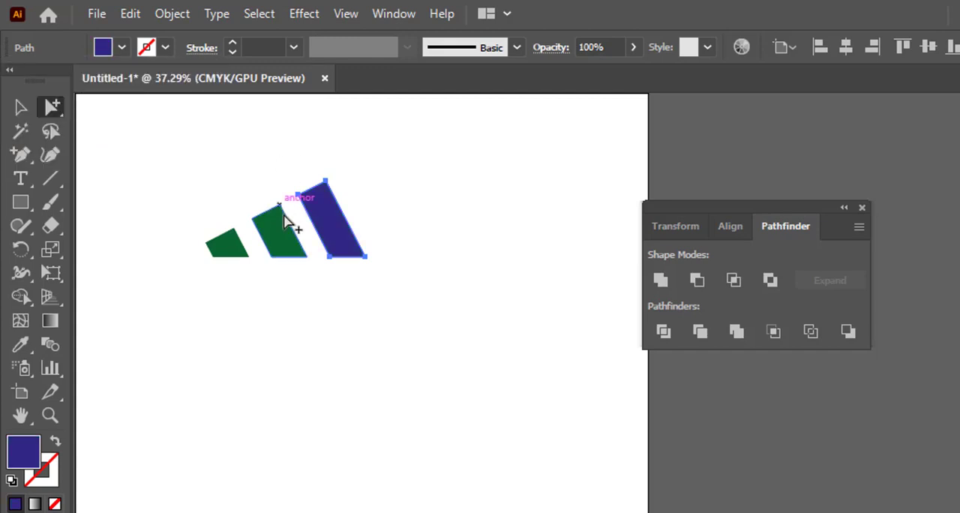
left_click(281, 232)
left_click(104, 49)
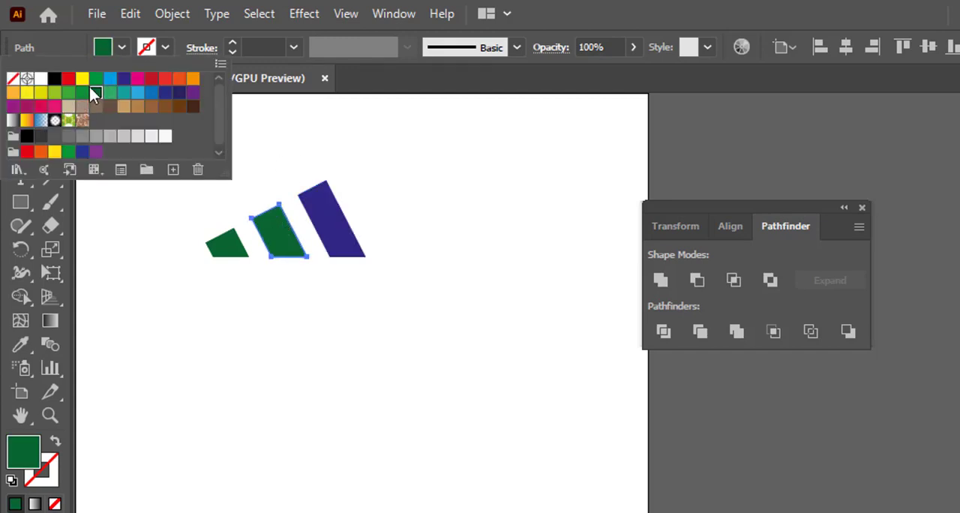
left_click(137, 79)
- Fill the shortest bar of the group with red and deselect it
left_click(226, 246)
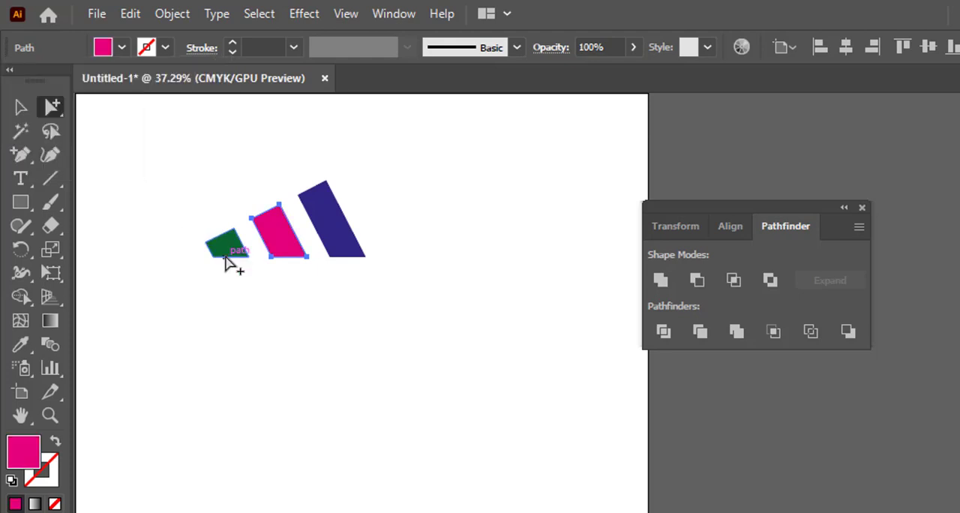
left_click(103, 50)
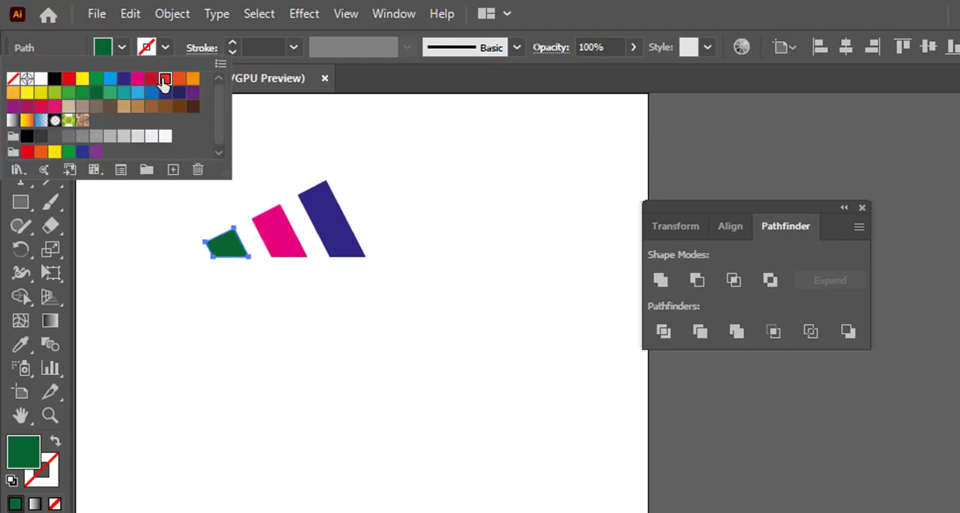
left_click(163, 78)
left_click(312, 338)
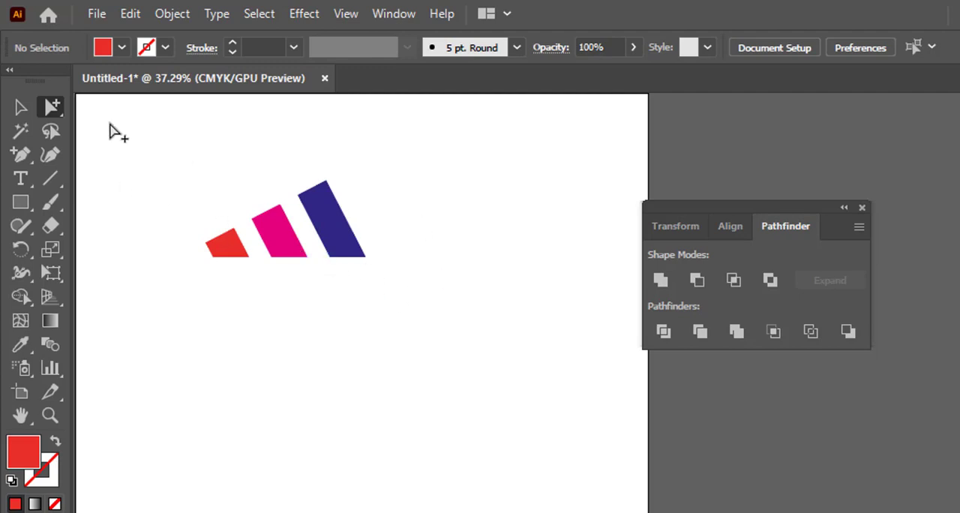
- Select all three coloured bars together with the Group Selection tool
left_click(51, 110)
left_click(109, 345)
left_click_drag(429, 272, 195, 216)
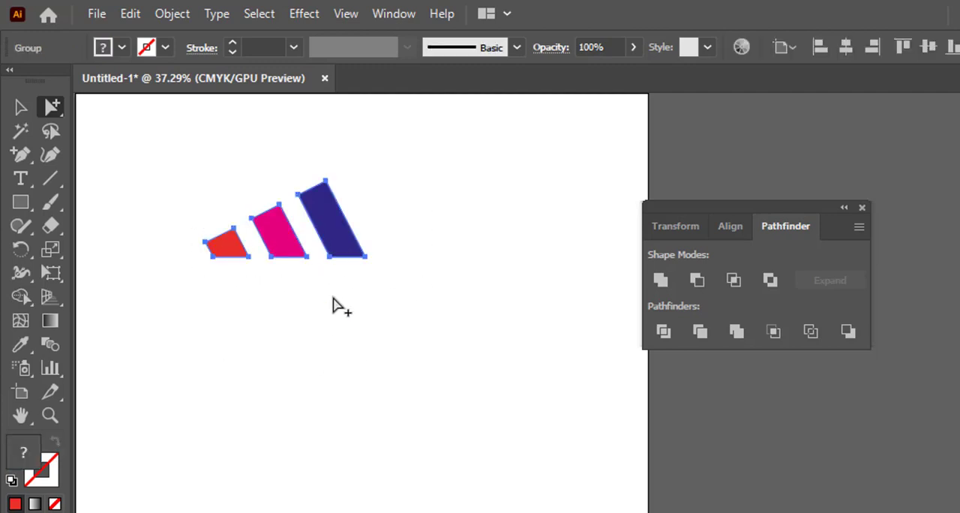
- Draw a tall, narrow red rectangle below the logo and place two copies beside it in a row
left_click_drag(24, 212, 56, 198)
left_click_drag(252, 327, 288, 481)
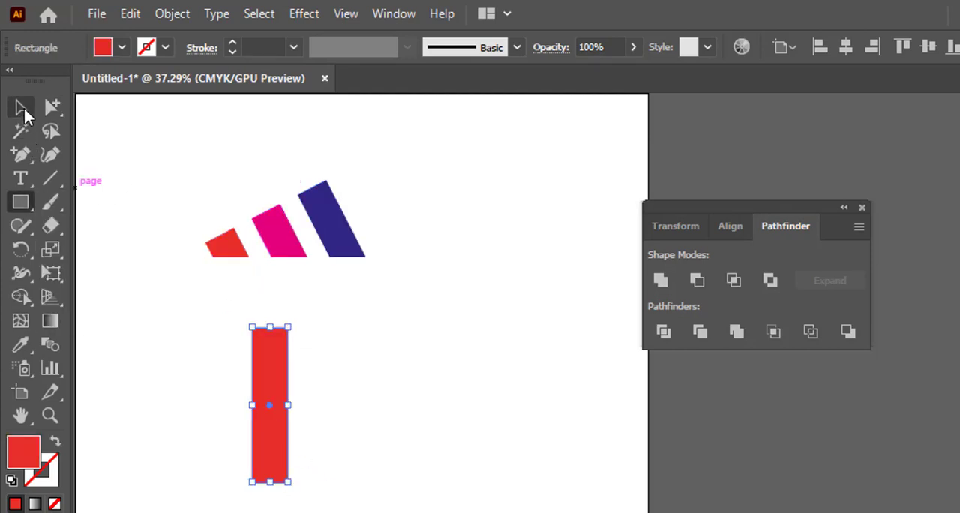
left_click(23, 108)
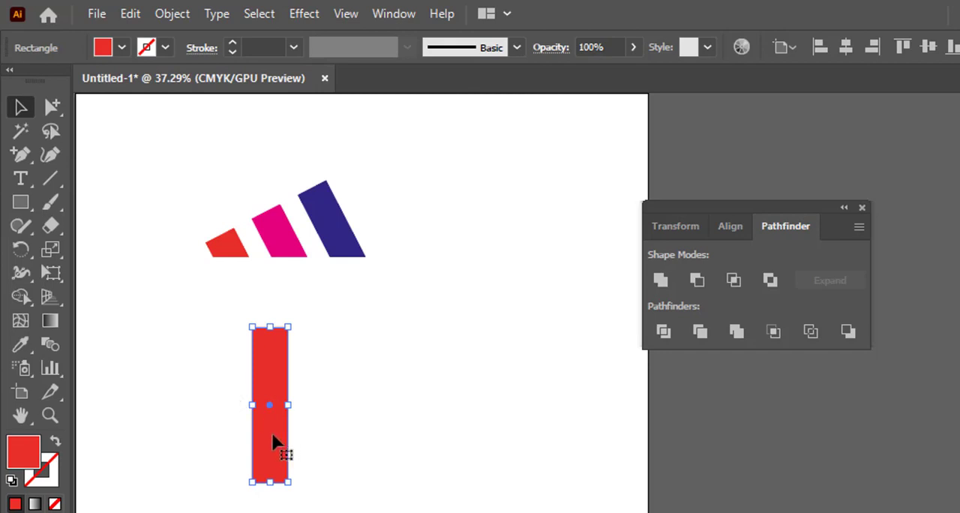
left_click_drag(276, 430, 382, 444)
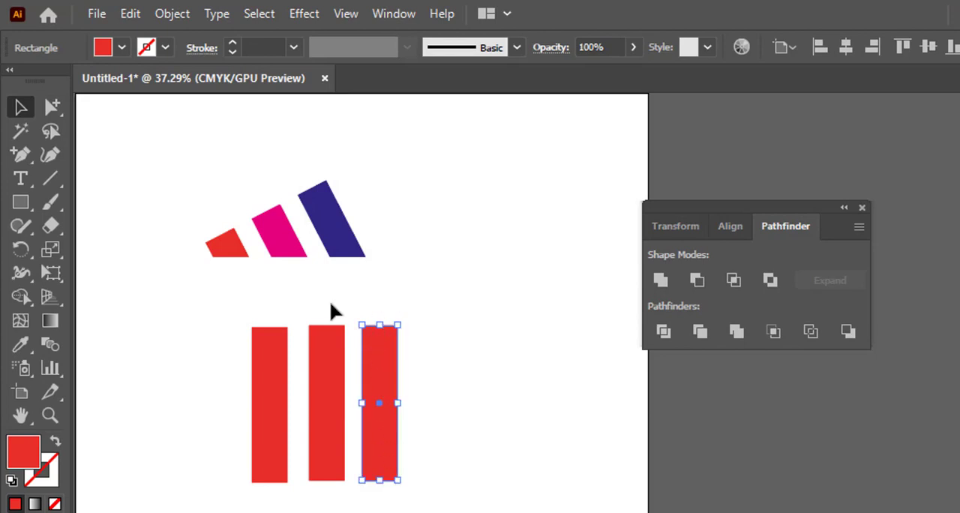
- Extend the middle and third red bars upward so the three bars step up in height
left_click(327, 338)
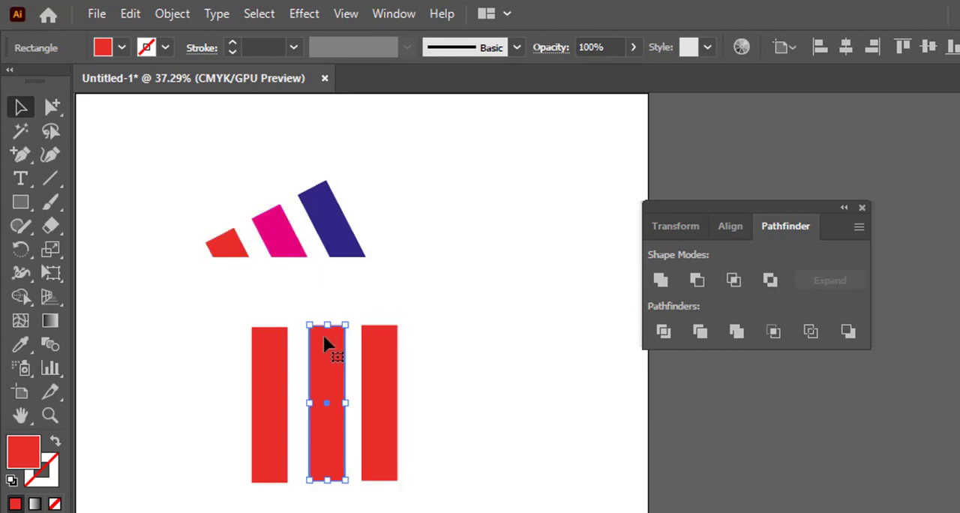
left_click_drag(327, 324, 381, 303)
left_click(381, 327)
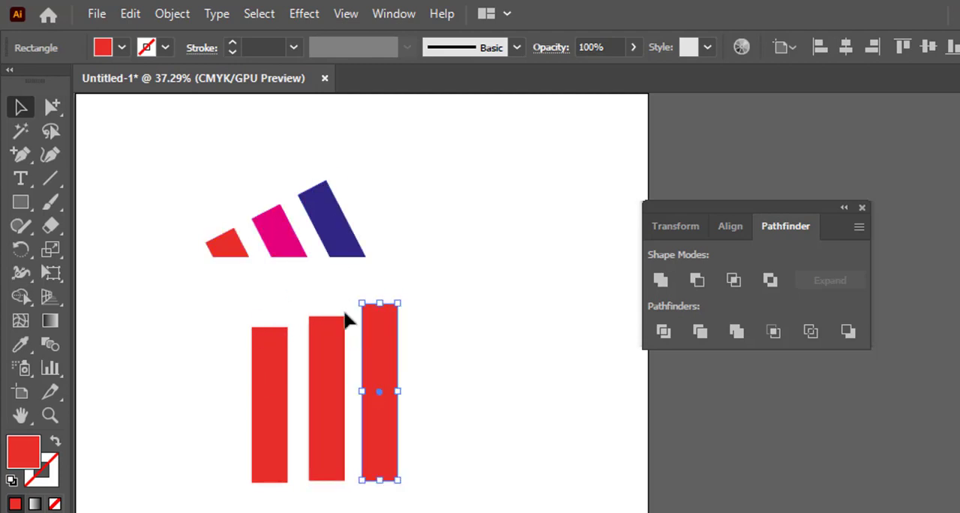
left_click(443, 417)
- Rotate the three red bars together counterclockwise to roughly the tilt of the logo above
left_click_drag(233, 369, 229, 367)
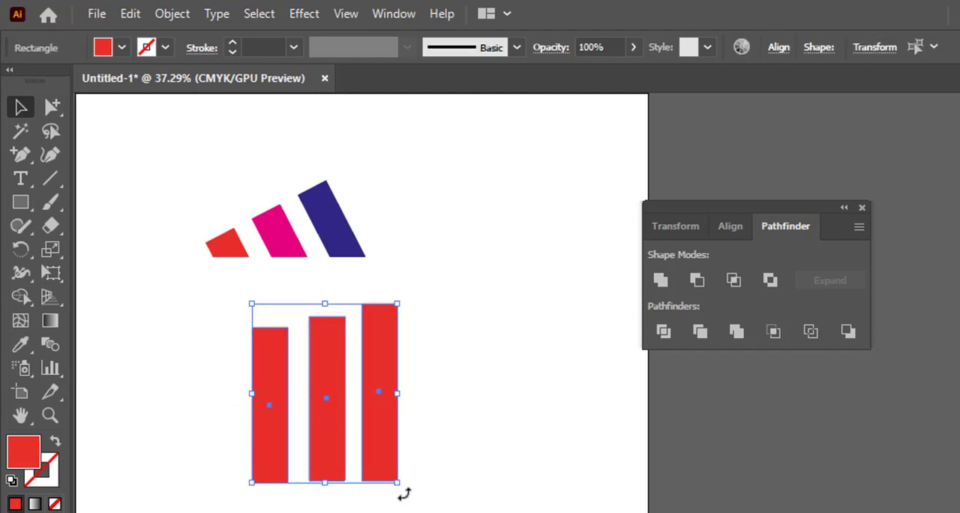
left_click_drag(405, 493, 443, 445)
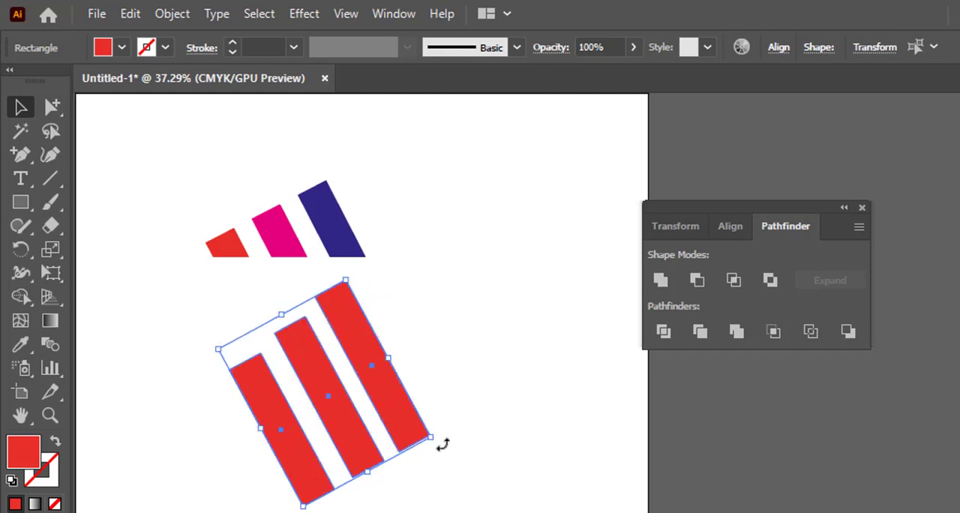
left_click(82, 270)
- Draw a wide rectangle across the lower ends of the three tilted red bars and fill it with white
left_click(20, 203)
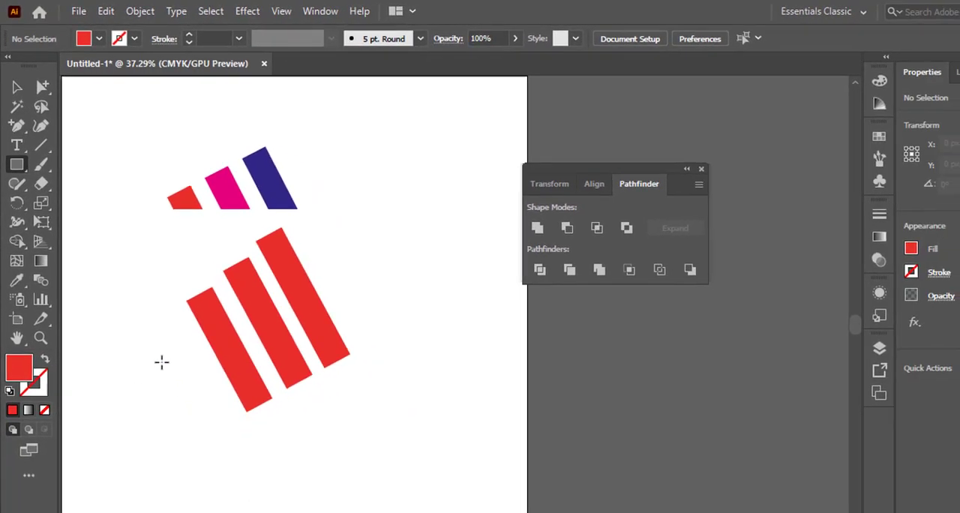
left_click_drag(161, 362, 349, 488)
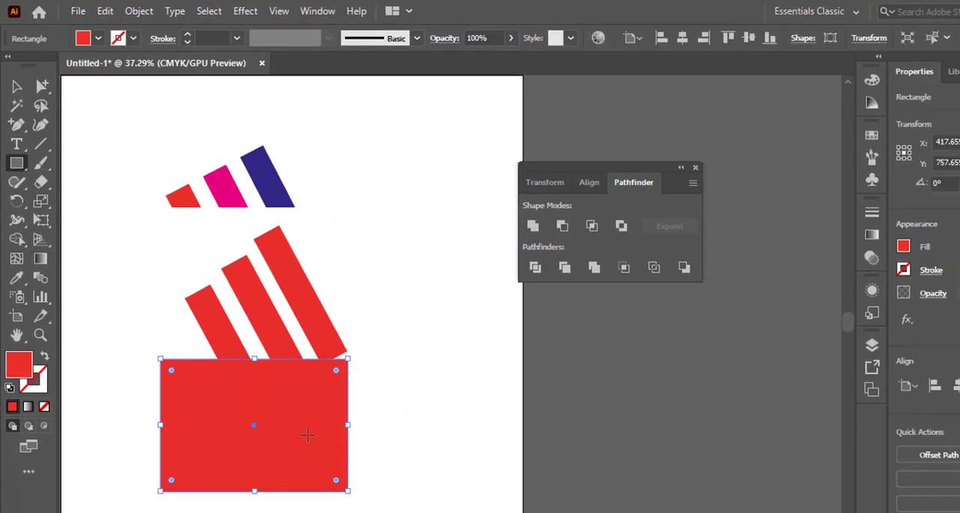
left_click(84, 38)
left_click(32, 63)
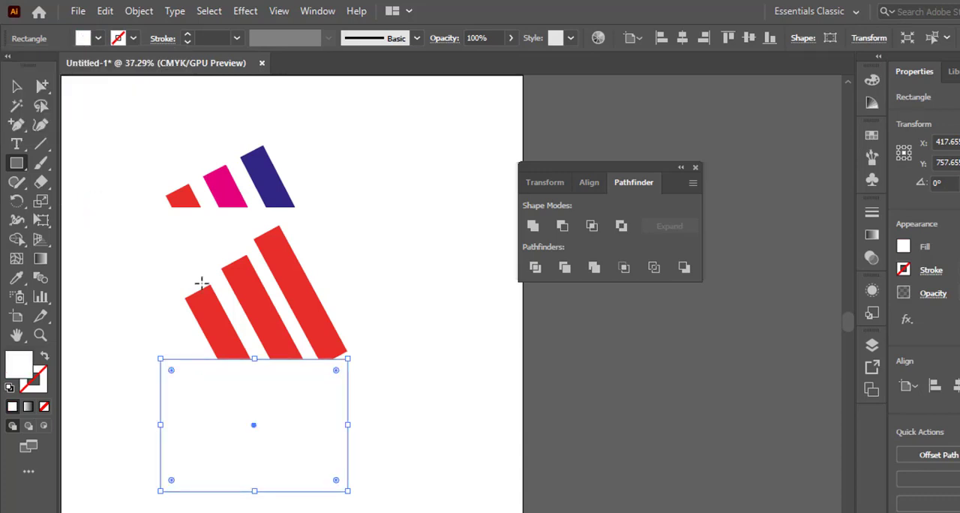
- Move the white rectangle up so its top edge crosses all three red bars, leaving only a short stub of the smallest bar uncovered
left_click(17, 87)
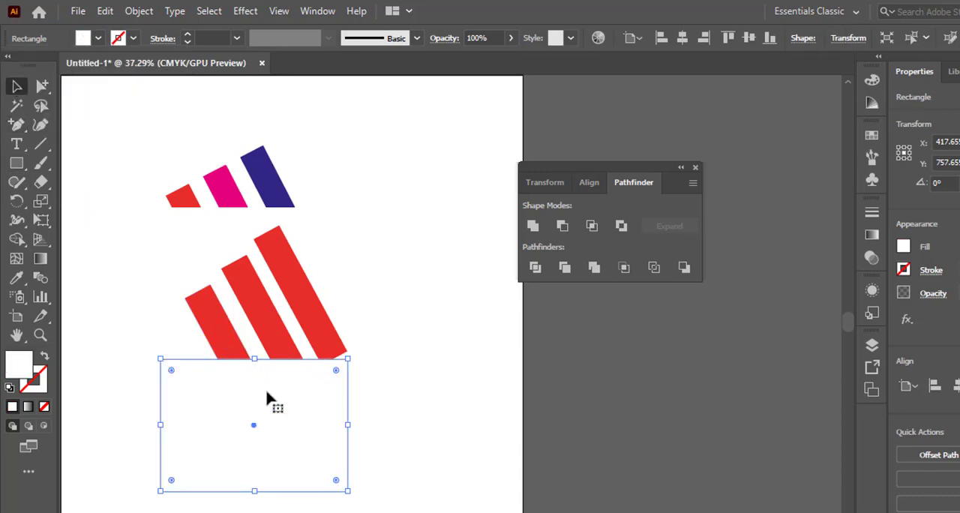
left_click_drag(295, 410, 308, 357)
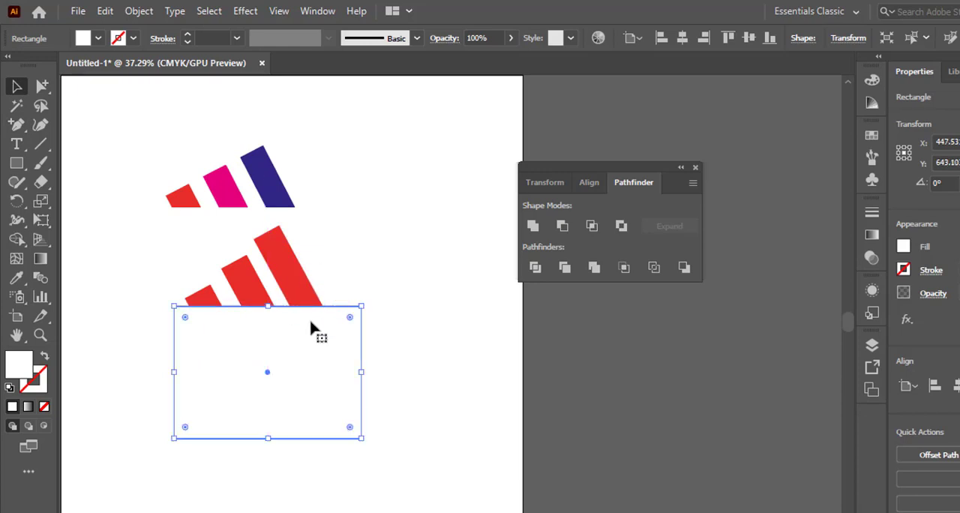
left_click(156, 323)
- Select the red bars with the white rectangle and merge the rectangle and the bar parts it covers into one shape using Shape Builder
left_click_drag(127, 237, 313, 337)
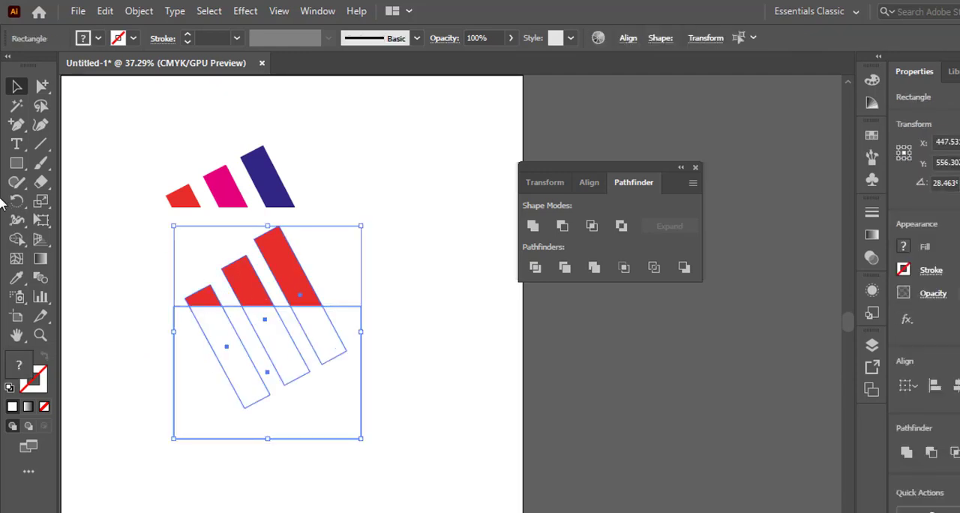
left_click(17, 239)
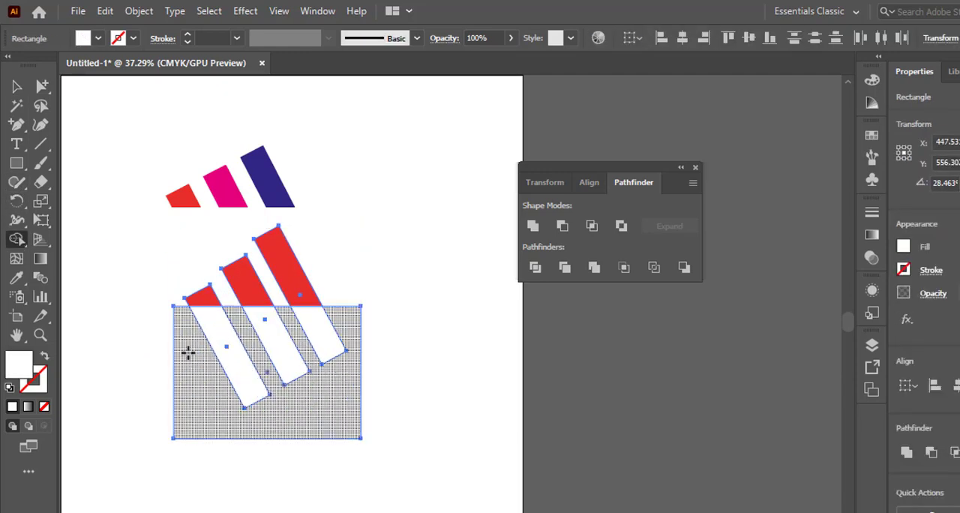
left_click_drag(145, 335, 379, 345)
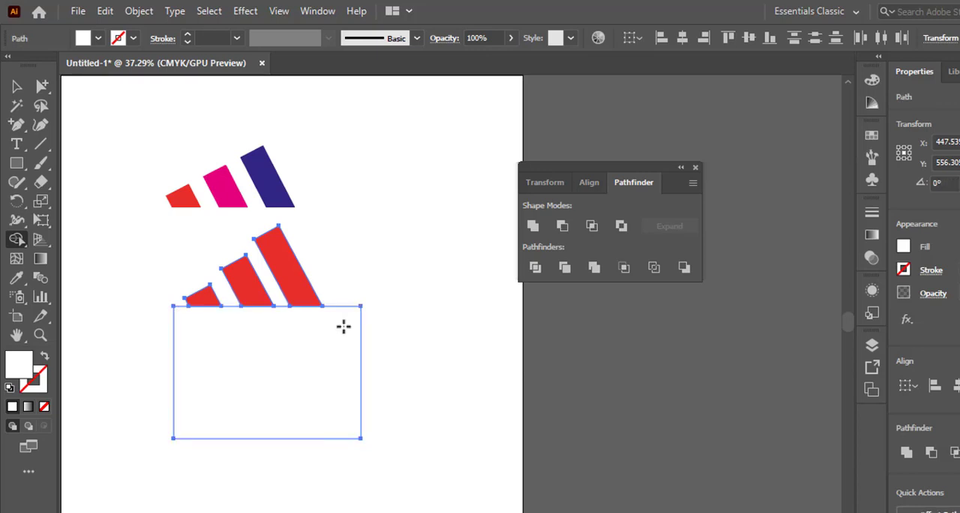
- Delete the merged white shape beneath the red bars, leaving the three flat-based bars deselected
left_click(16, 87)
left_click(377, 193)
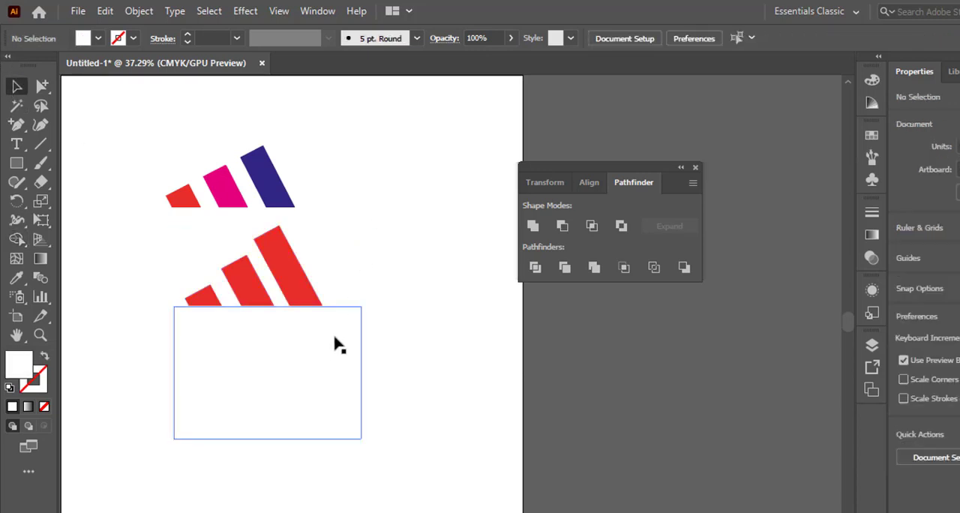
left_click(305, 346)
key("Delete")
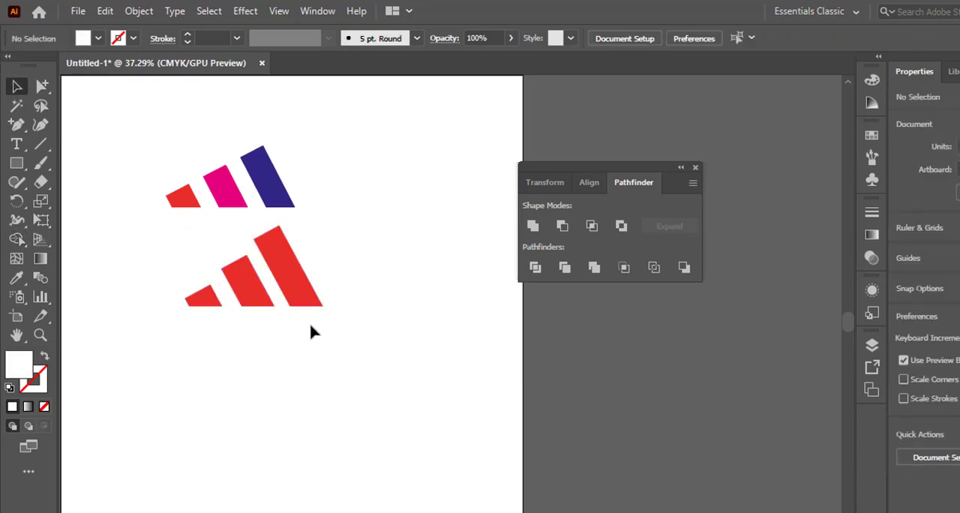
left_click_drag(157, 282, 277, 298)
left_click(292, 407)
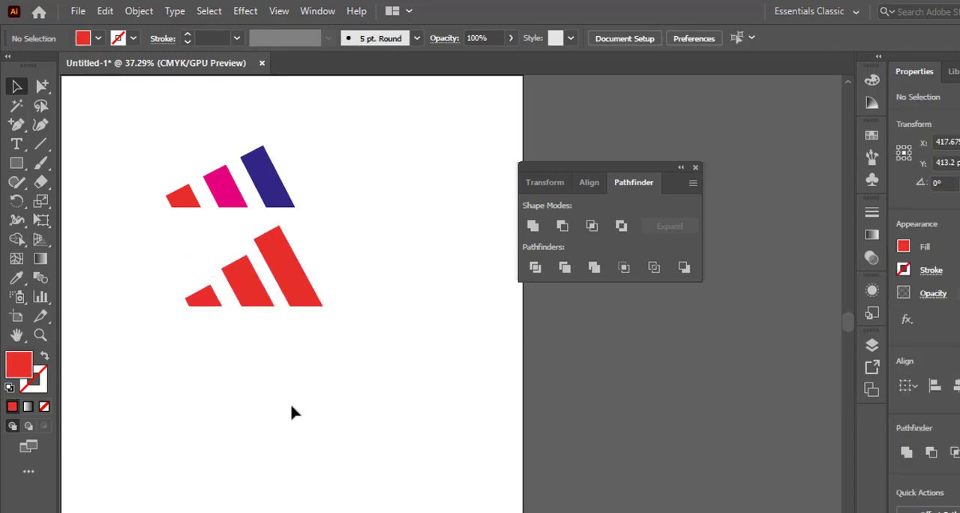